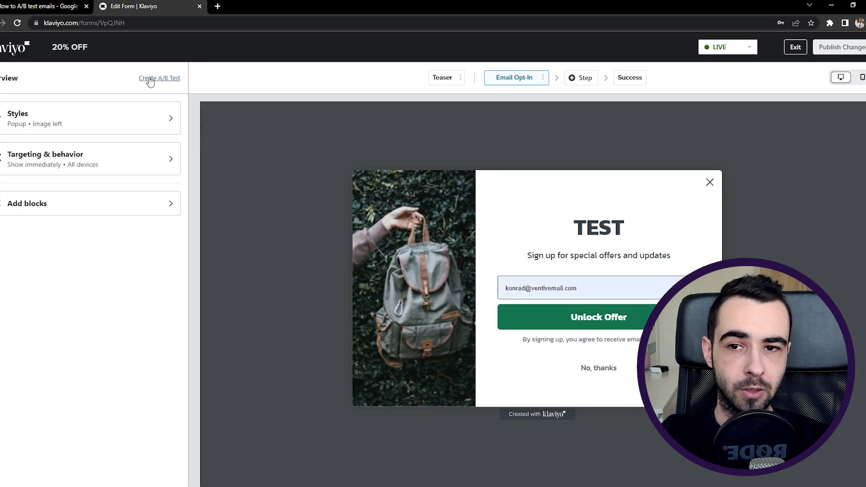
Start an A/B test for the 20% OFF form, naming variation A "20% OFF" and variation B "Free Gift"
click(156, 80)
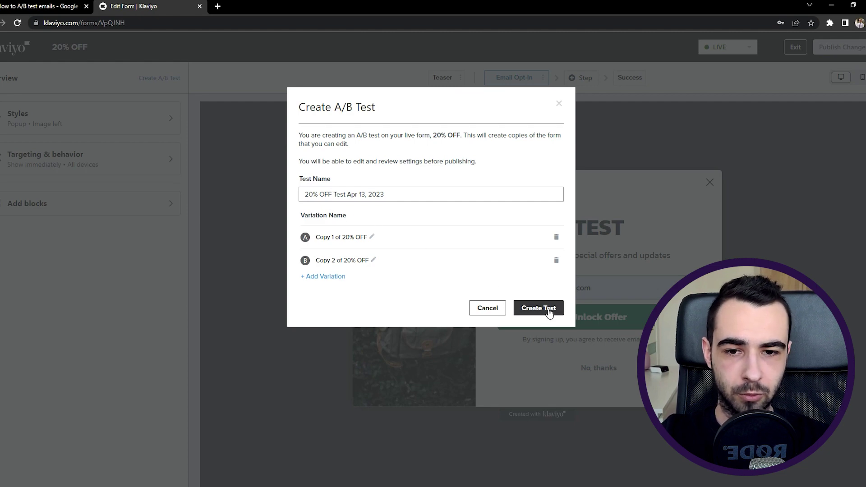
click(373, 238)
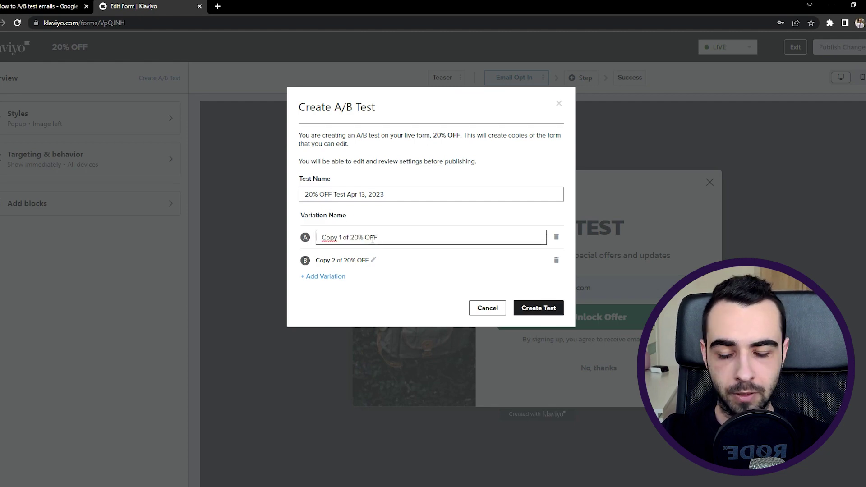
key(ctrl+a)
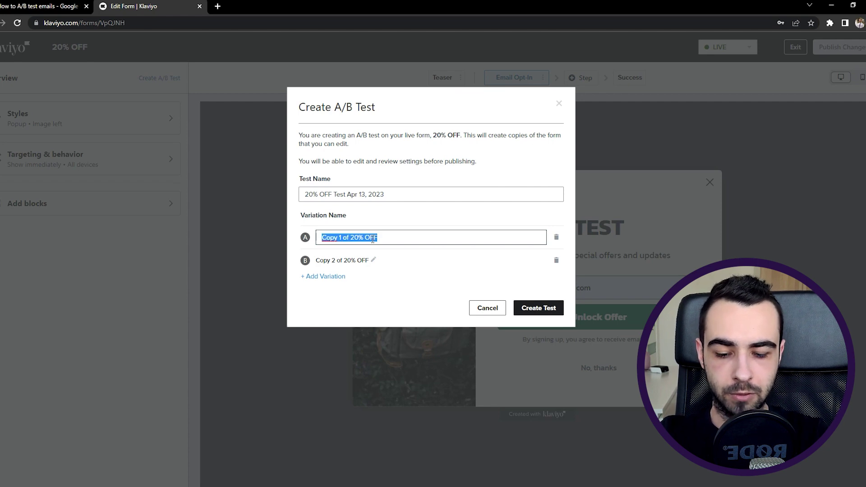
text(20%)
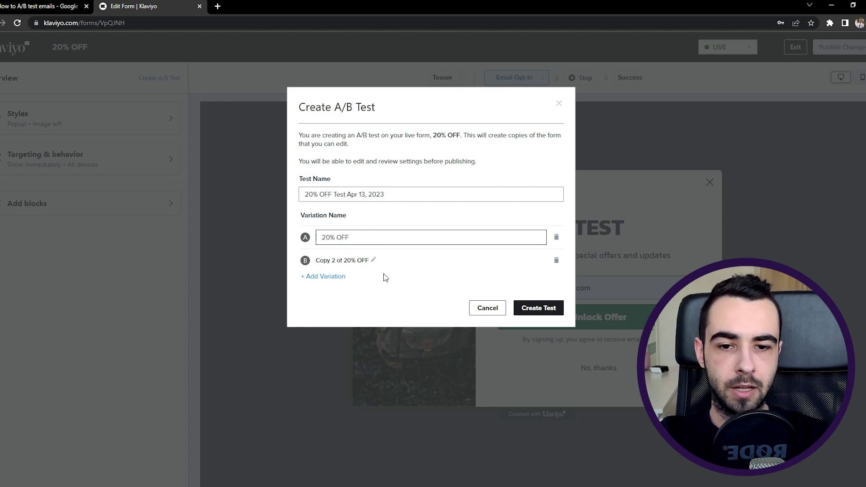
click(375, 261)
key(ctrl+a)
text(F)
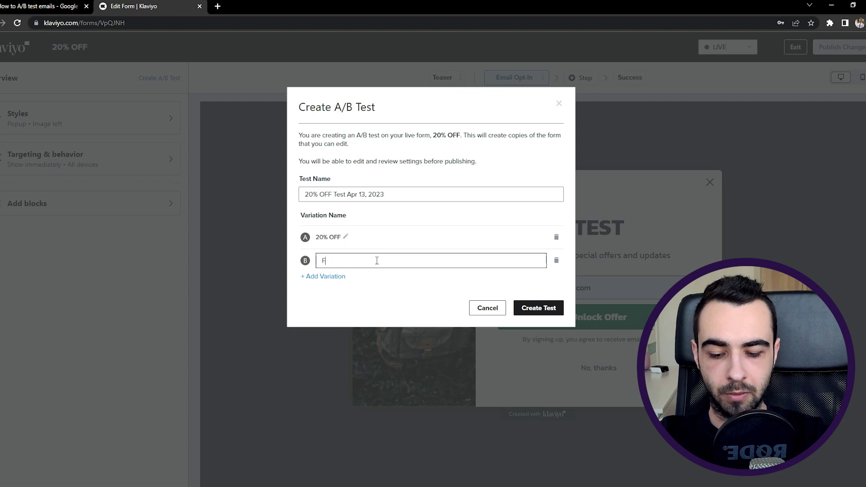
text(ree Gift)
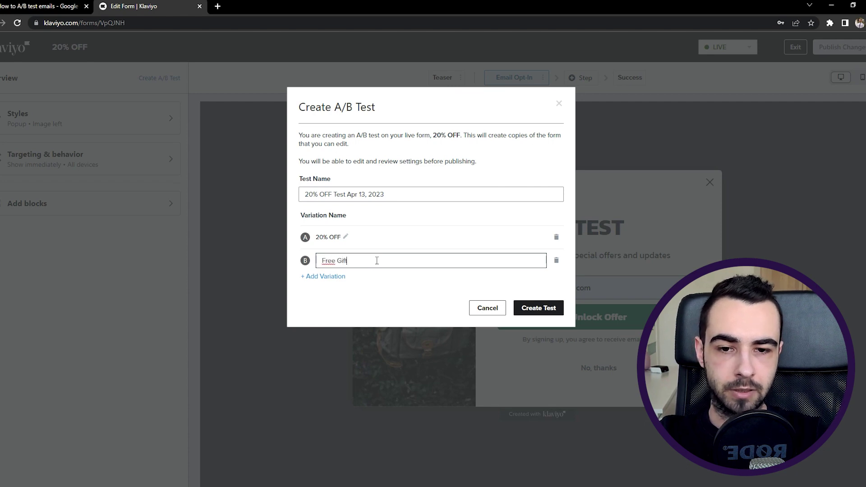
Name the test "Offers Test - 13 April 2023" and create it
drag(389, 194, 280, 189)
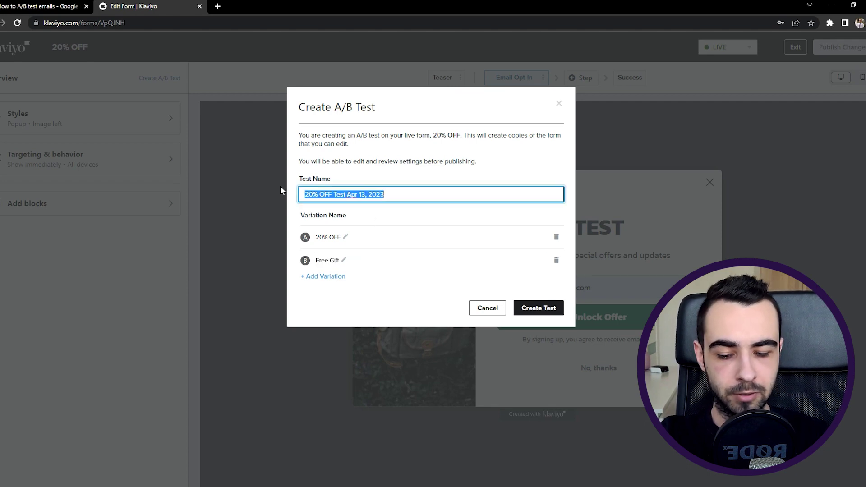
text(Offers Te)
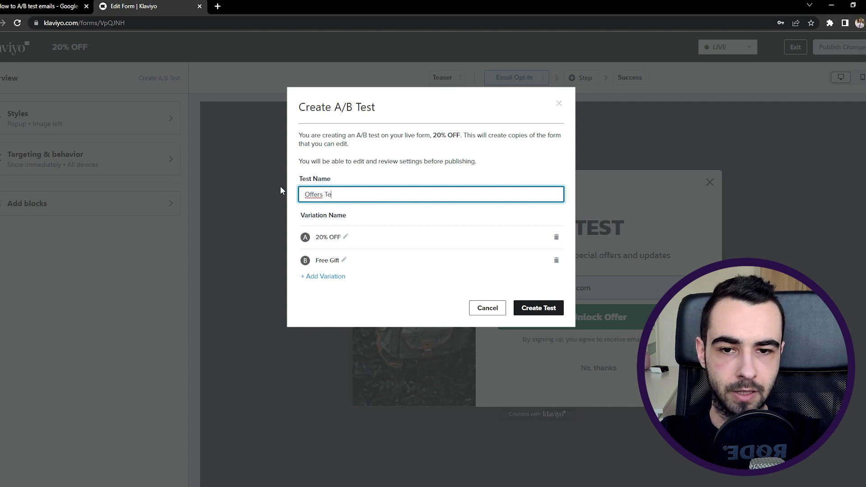
text(st -)
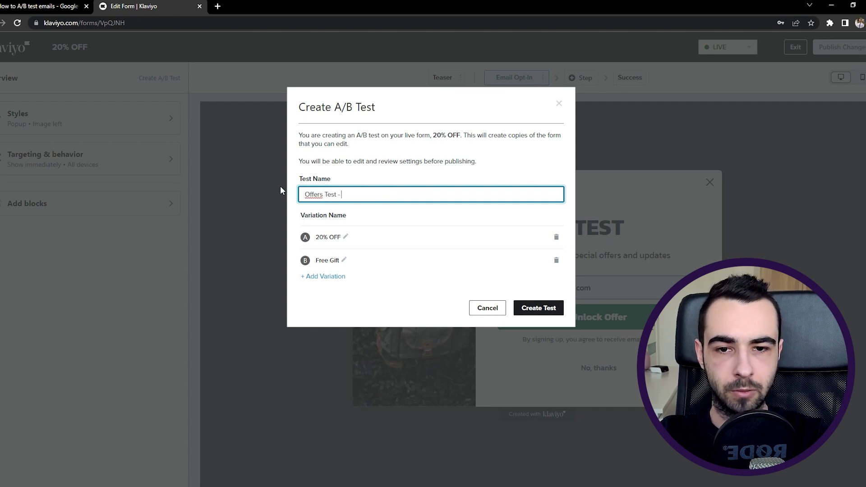
text( 13 April 2023)
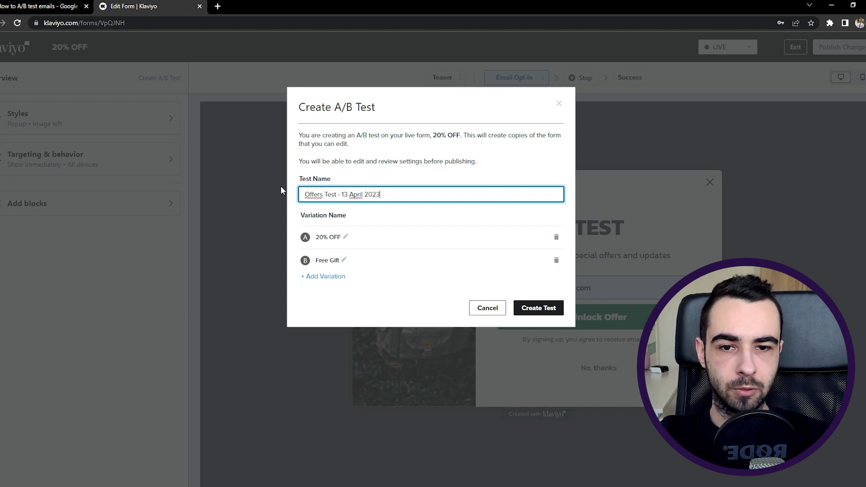
click(473, 161)
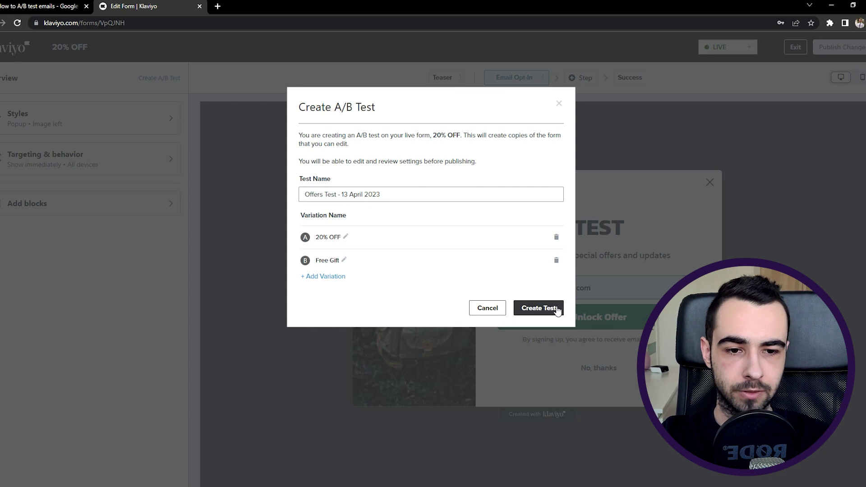
click(539, 308)
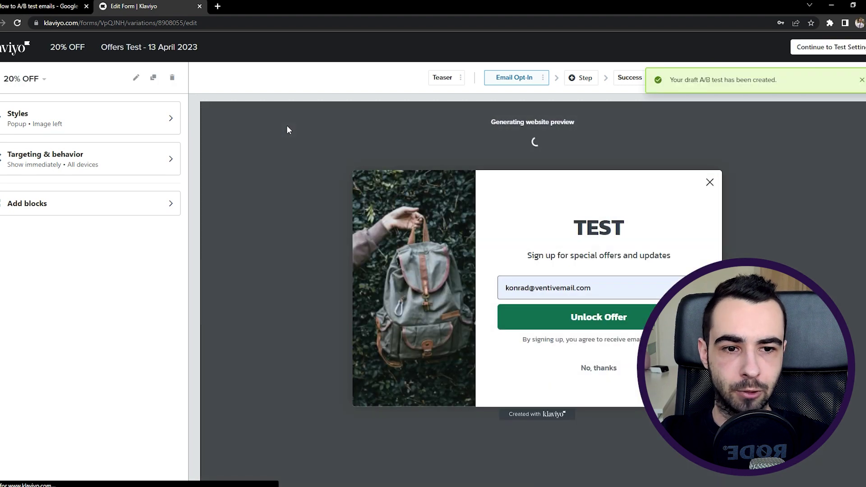
Change the popup heading in the 20% OFF variation to "TEST 20%"
click(41, 82)
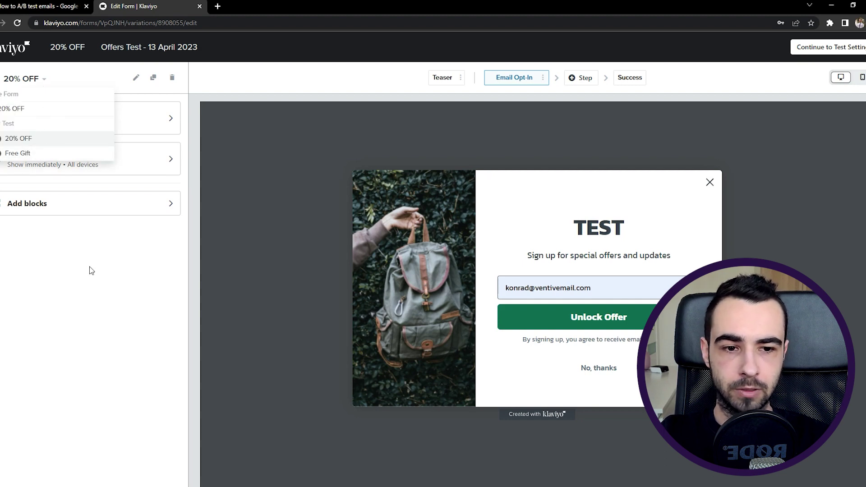
click(562, 232)
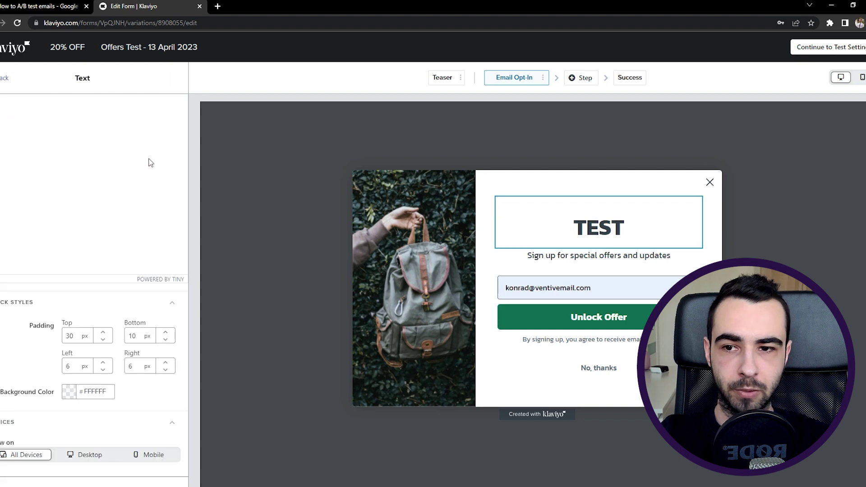
click(119, 165)
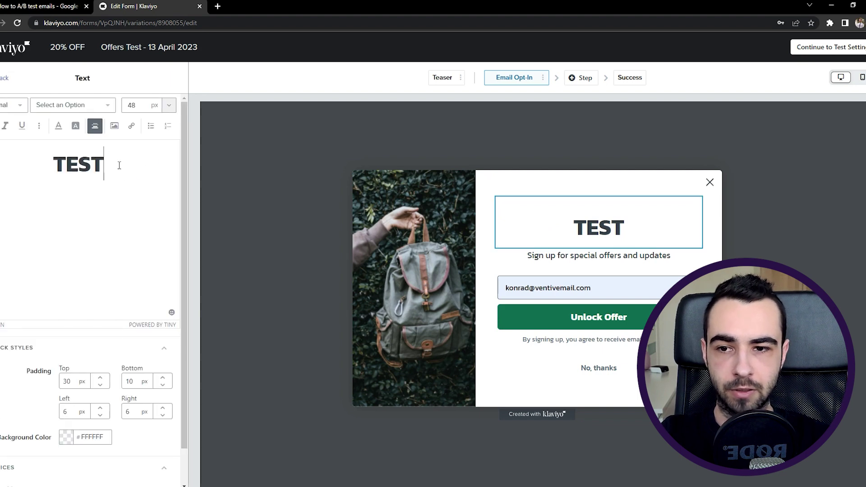
text(20%)
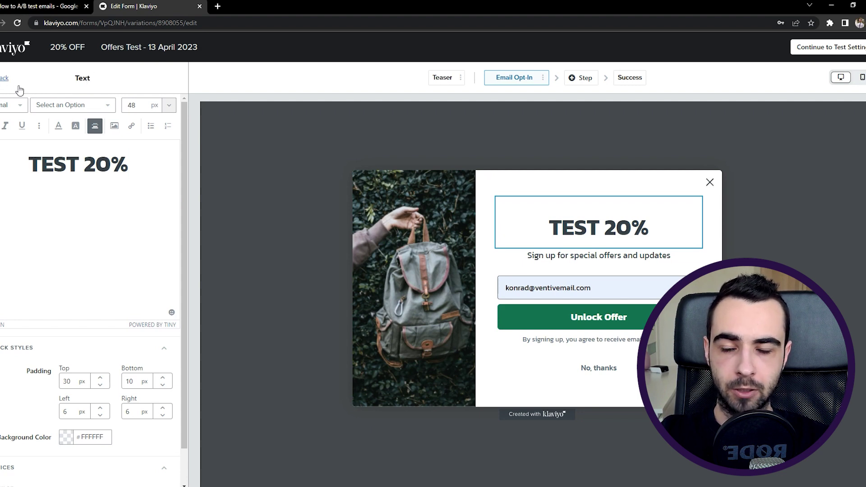
click(11, 82)
Switch to the Free Gift variation and change its popup heading to "TEST Free Gift"
click(34, 85)
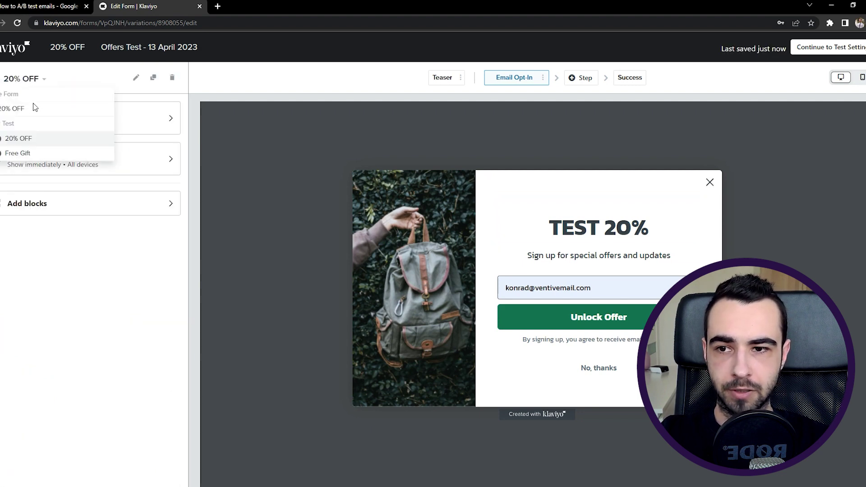
click(27, 153)
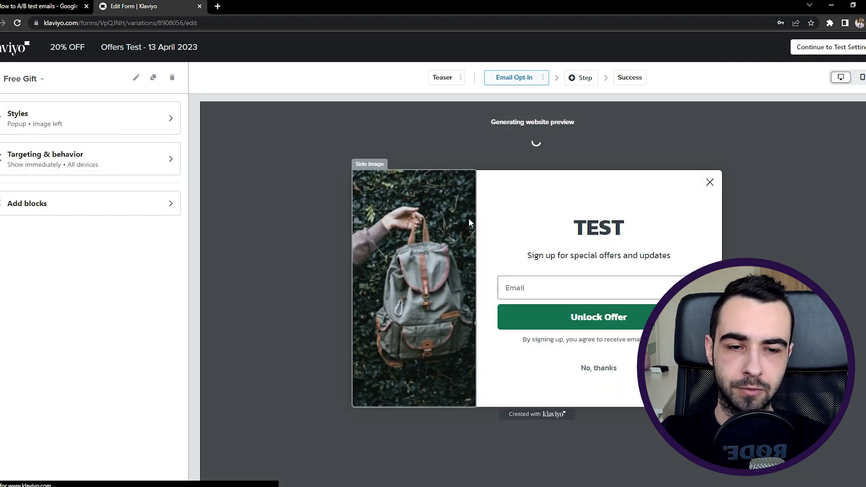
click(563, 232)
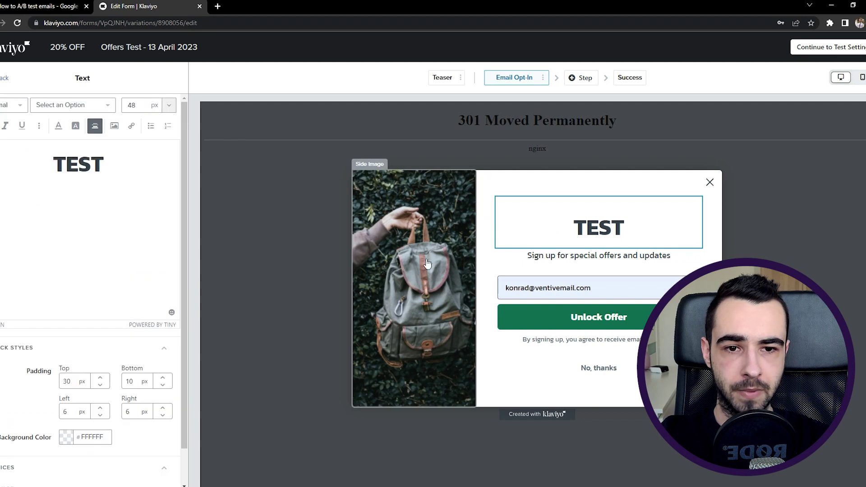
drag(107, 164, 27, 157)
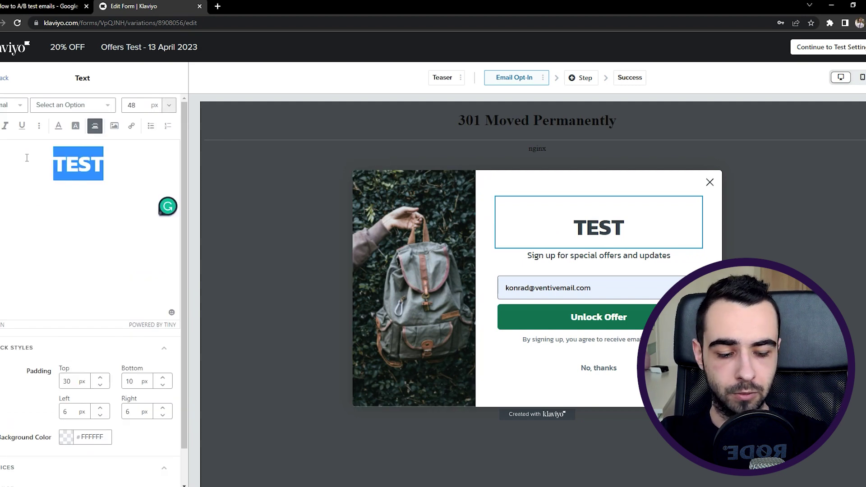
key(Right)
text(Free Gift)
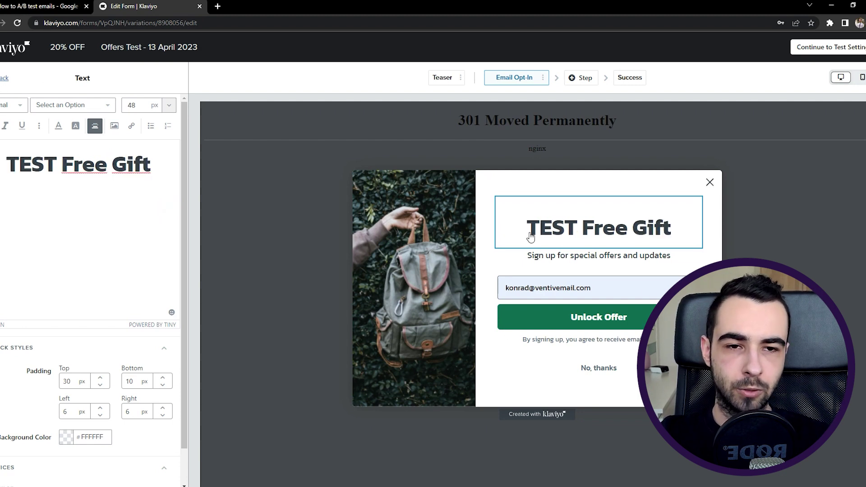
click(591, 186)
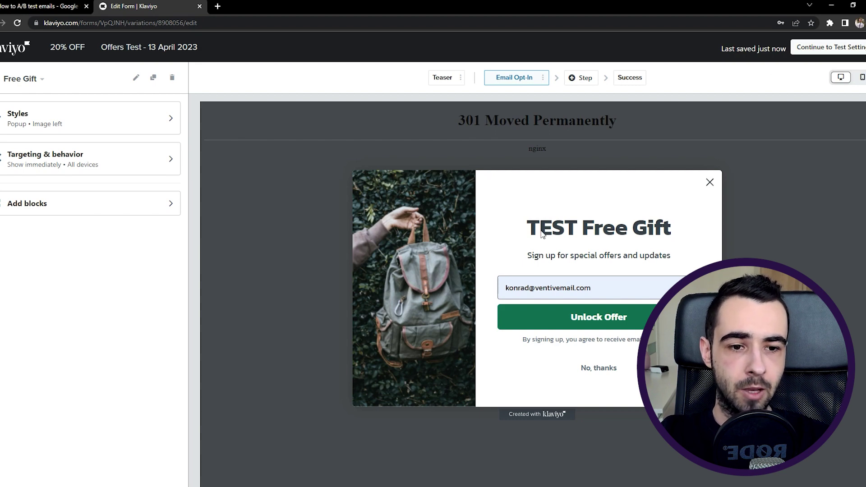
In the A/B test settings, disable automatic ending at statistical significance and switch the variation weights to manual
click(809, 49)
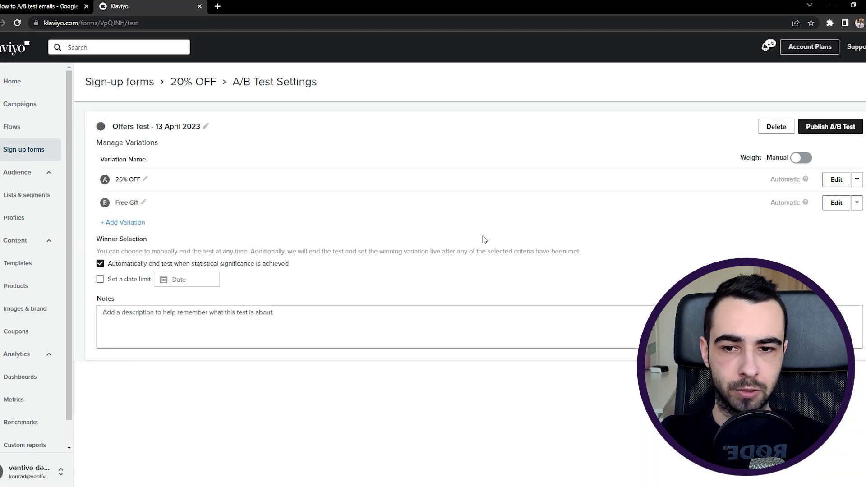
click(200, 266)
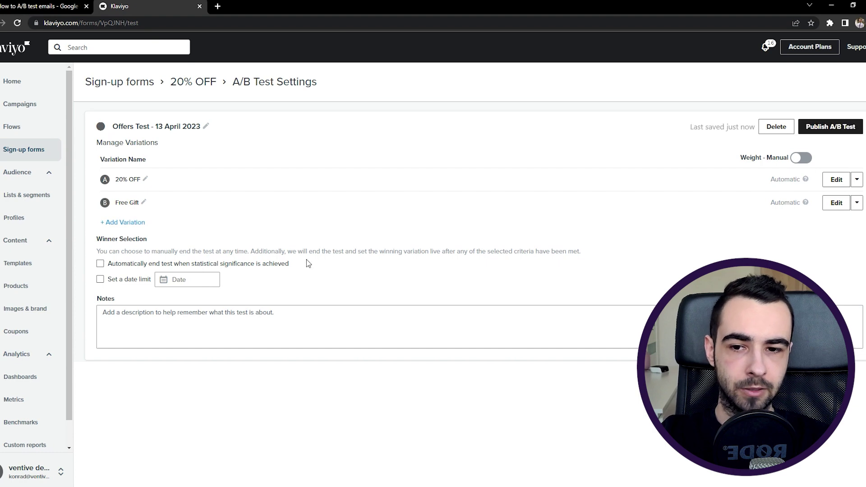
click(806, 159)
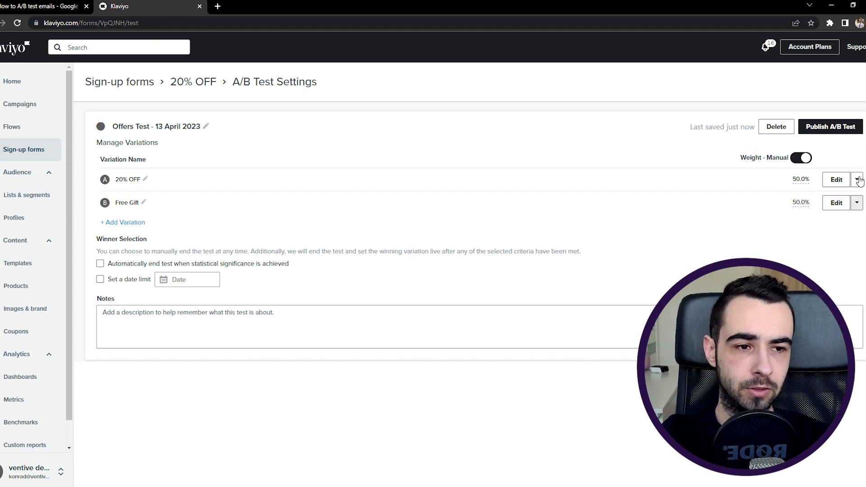
Publish the Offers Test A/B test and confirm the publication
click(820, 130)
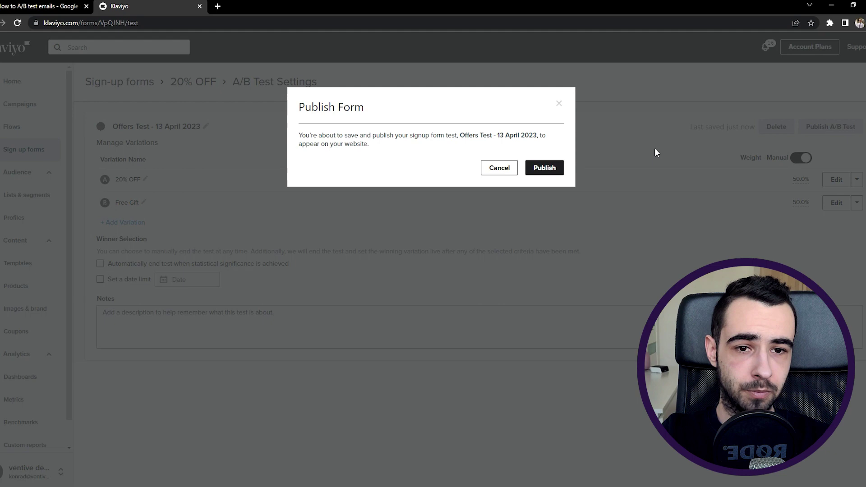
click(559, 167)
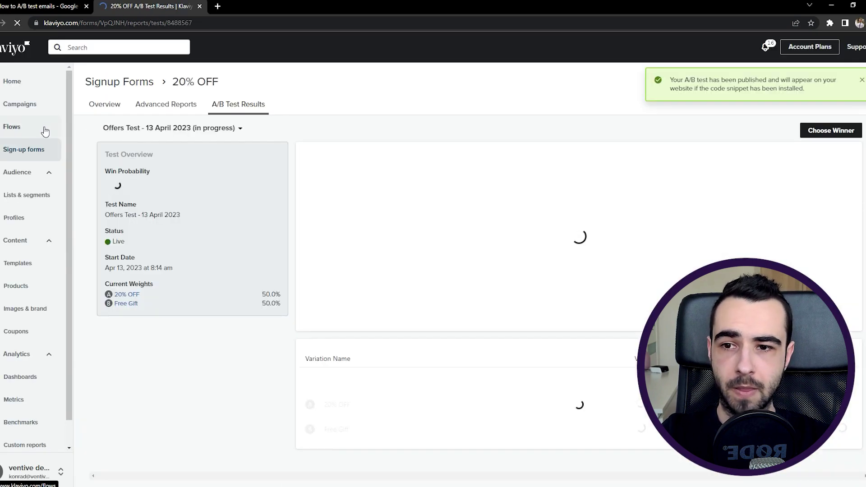
In the Browse Abandonment - Standard flow, add a conditional split right after the trigger, using a 50% random sample, and save it
click(45, 131)
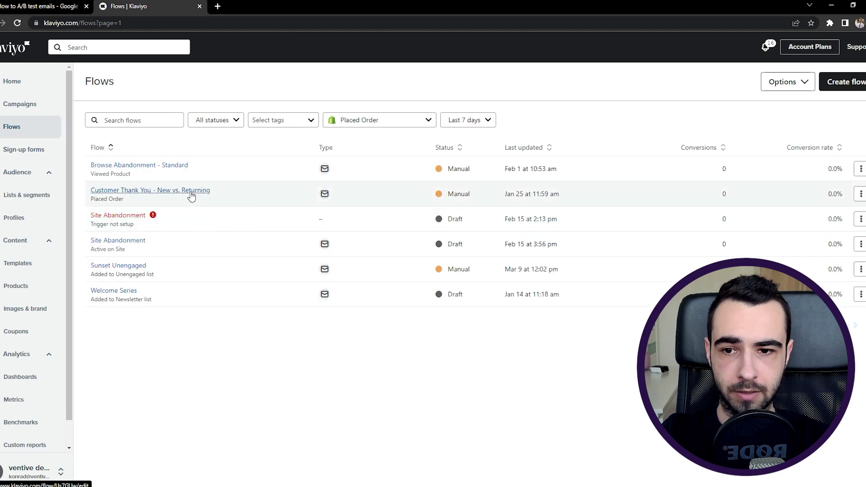
click(162, 166)
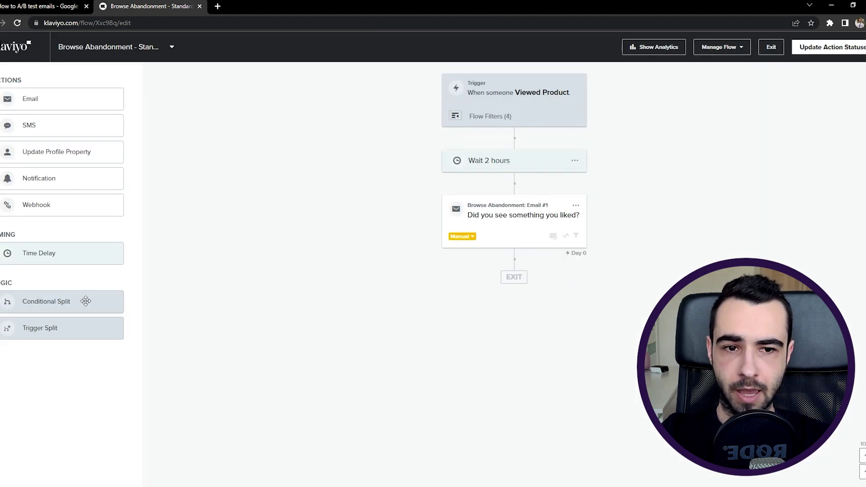
drag(86, 302, 514, 140)
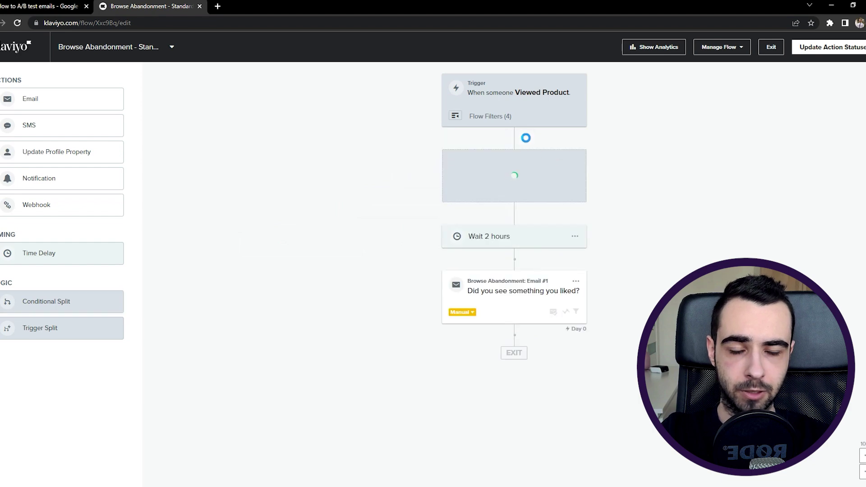
click(95, 242)
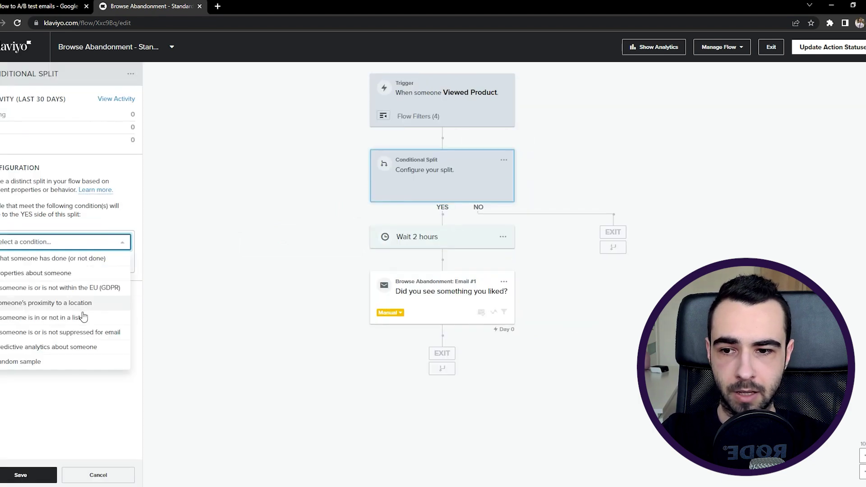
click(67, 362)
click(18, 474)
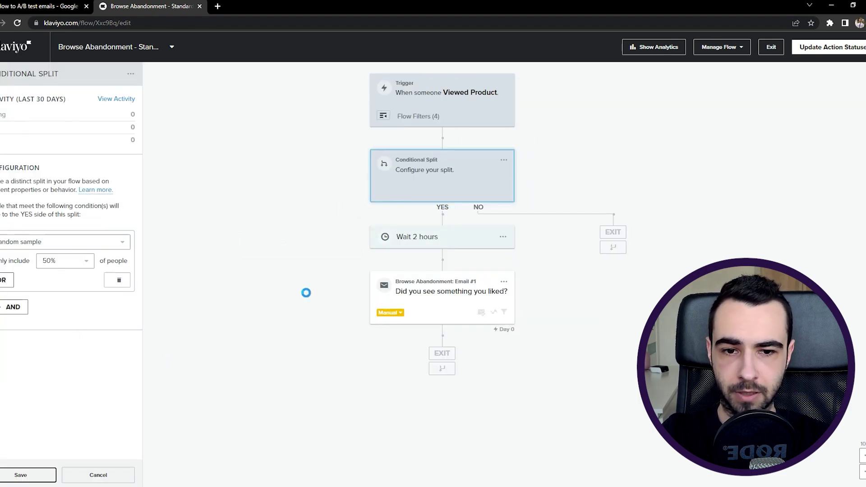
Add a time delay of 30 minutes to the NO branch of the conditional split and save it
drag(68, 253, 594, 223)
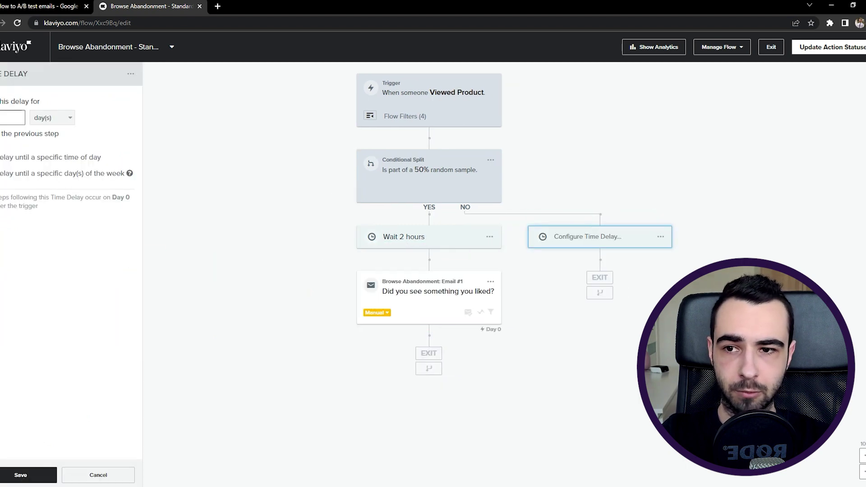
text(30)
click(70, 118)
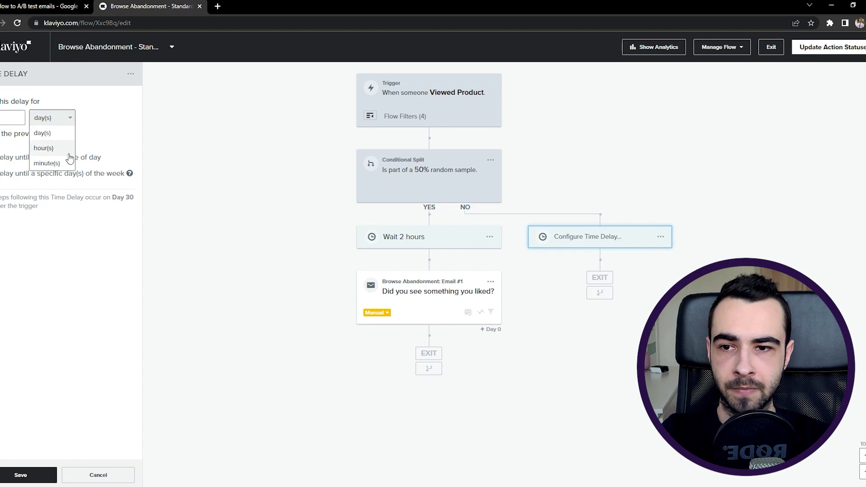
click(68, 161)
click(21, 475)
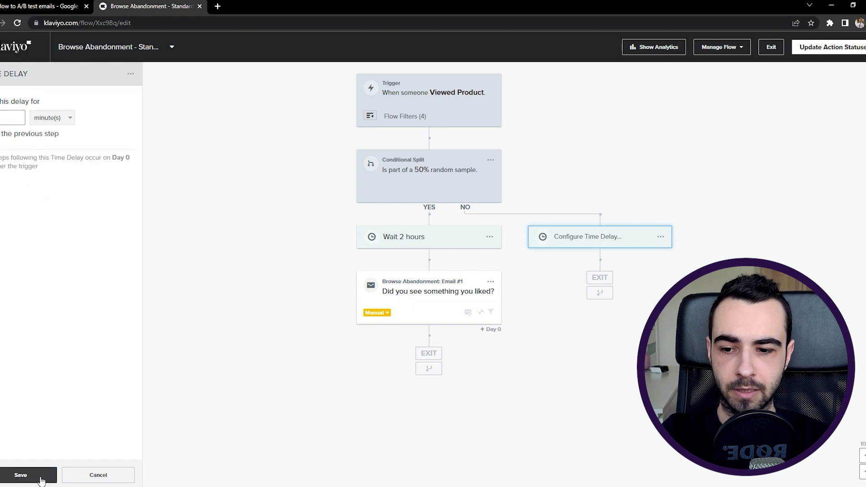
Clone Browse Abandonment: Email #1 and place the copy after the 30-minute delay on the NO branch
click(489, 282)
click(507, 318)
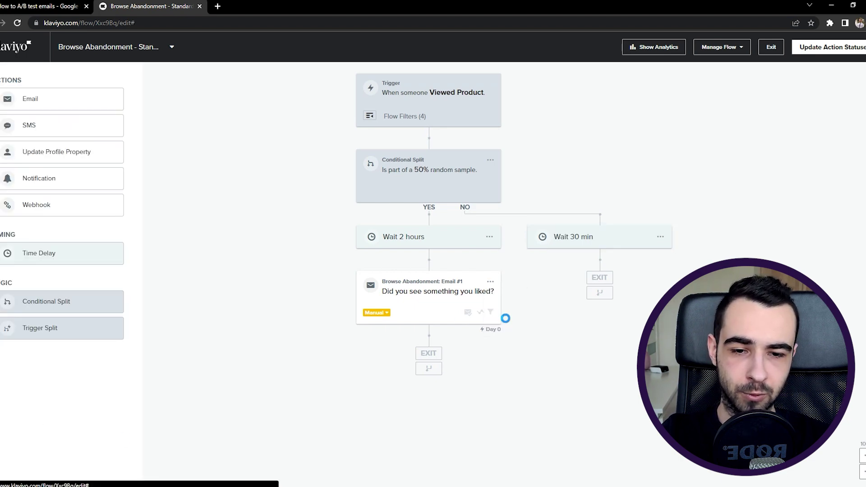
click(447, 354)
drag(440, 357, 594, 273)
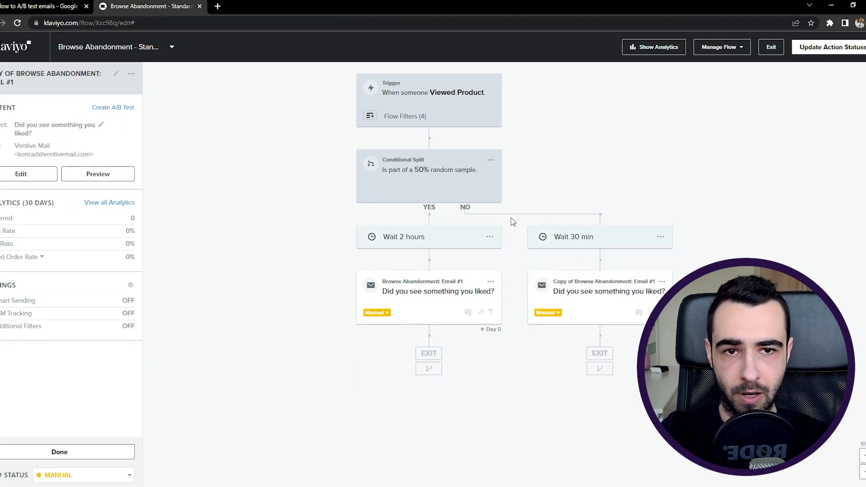
click(79, 451)
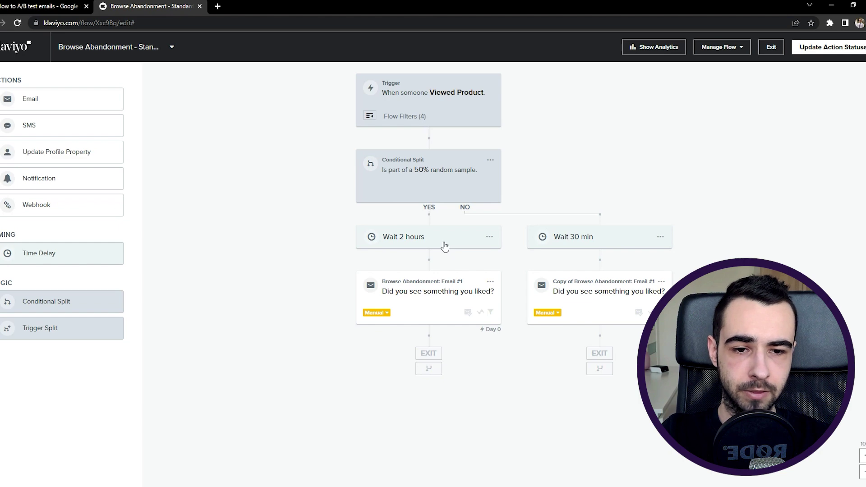
Show the flow's analytics and create an A/B test for Browse Abandonment: Email #1 on the YES branch
click(638, 51)
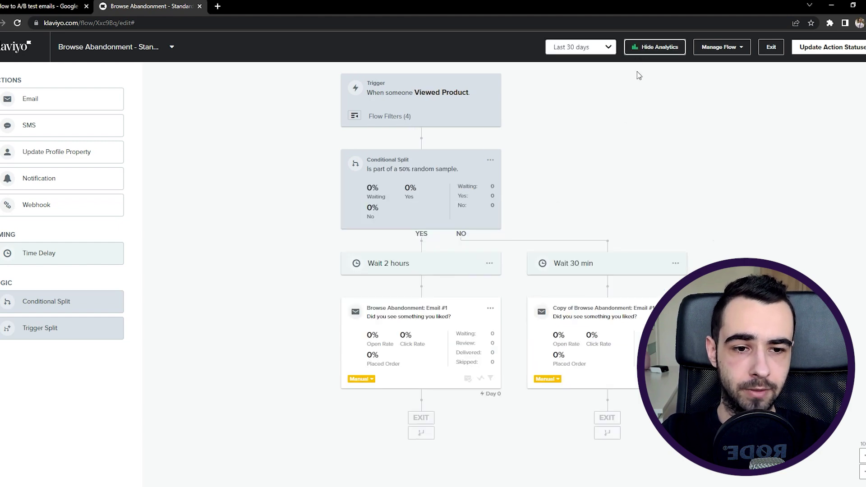
click(415, 352)
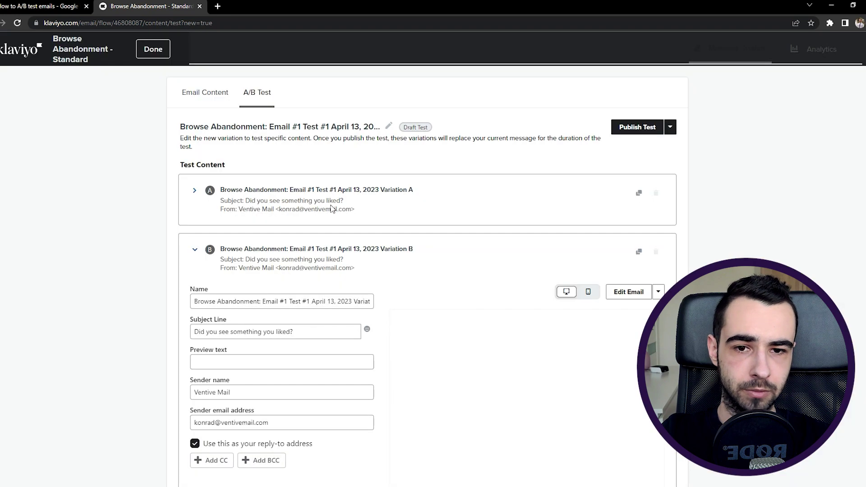
Expand variation A of the email test and rename it "Subject line A"
click(287, 194)
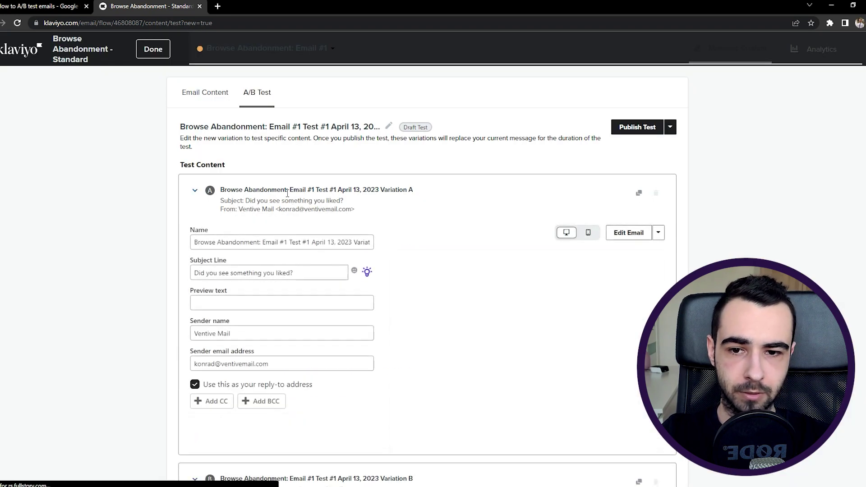
click(222, 242)
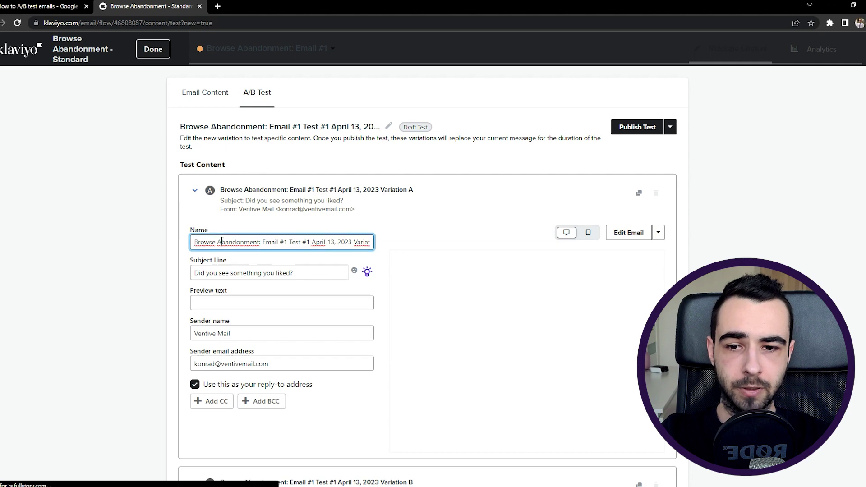
triple_click(261, 237)
text(Sub)
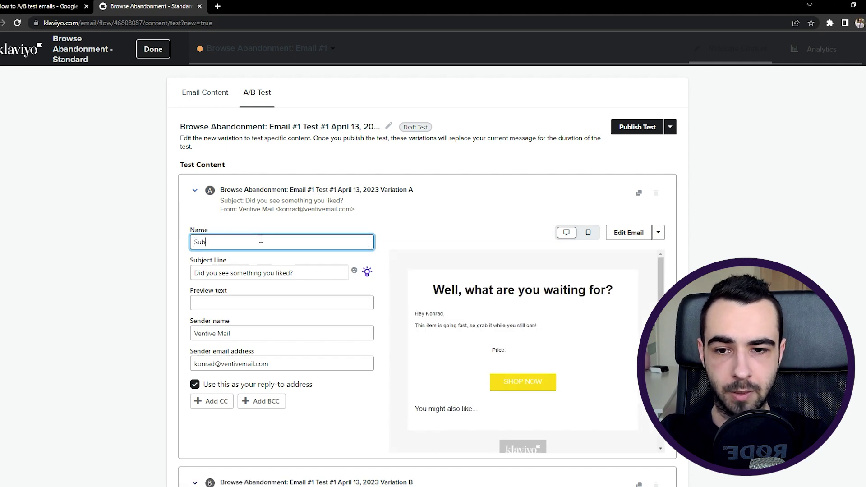
text(ject line A)
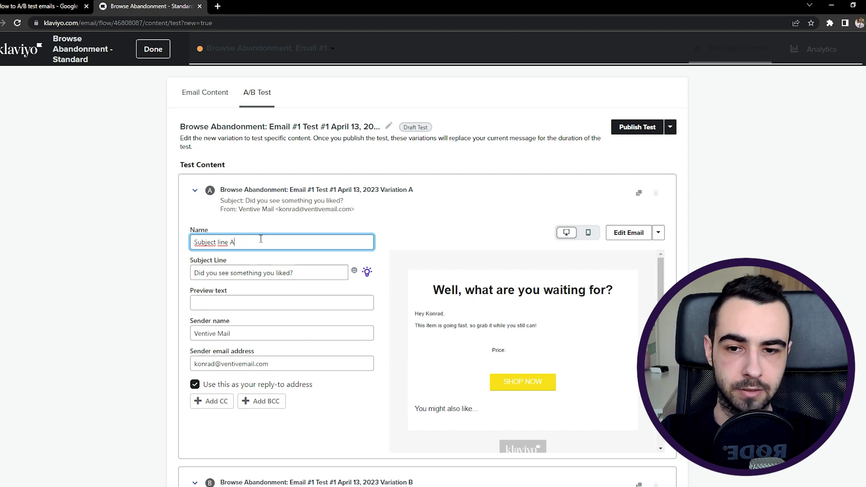
Rename variation B of the email test to "Subject Line B"
scroll(260, 240, down, 3)
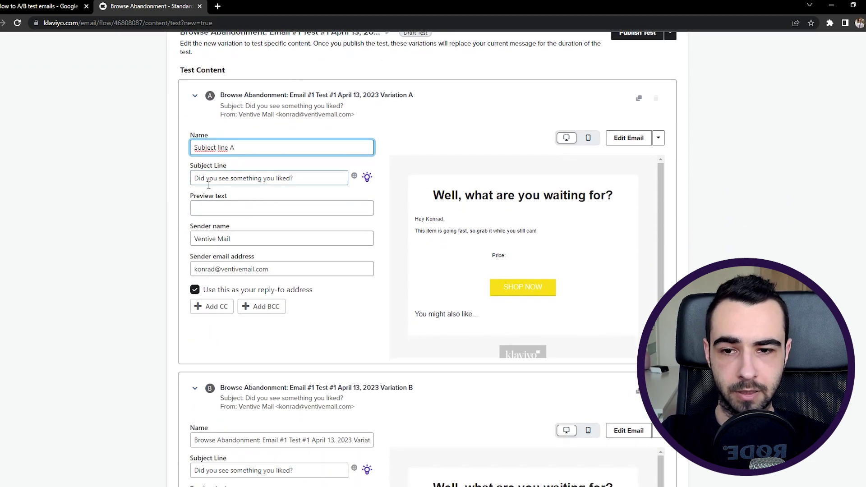
scroll(248, 271, down, 1)
click(273, 393)
key(ctrl+a)
text(S)
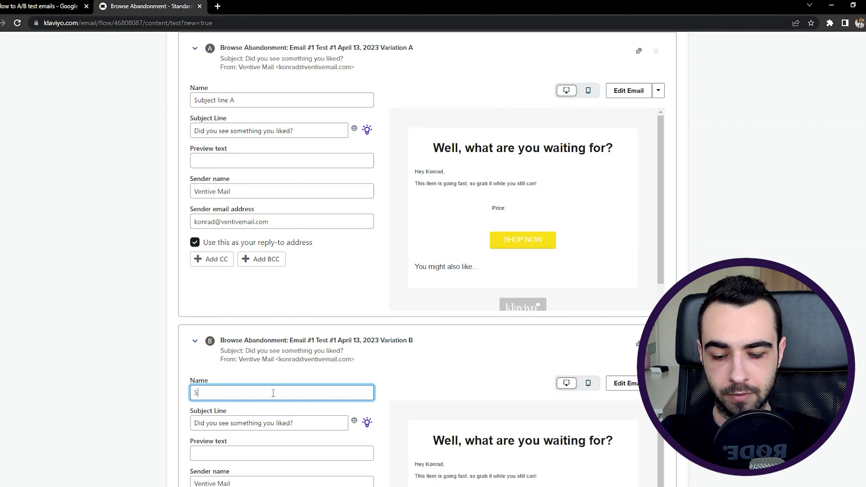
text(ubject Line B)
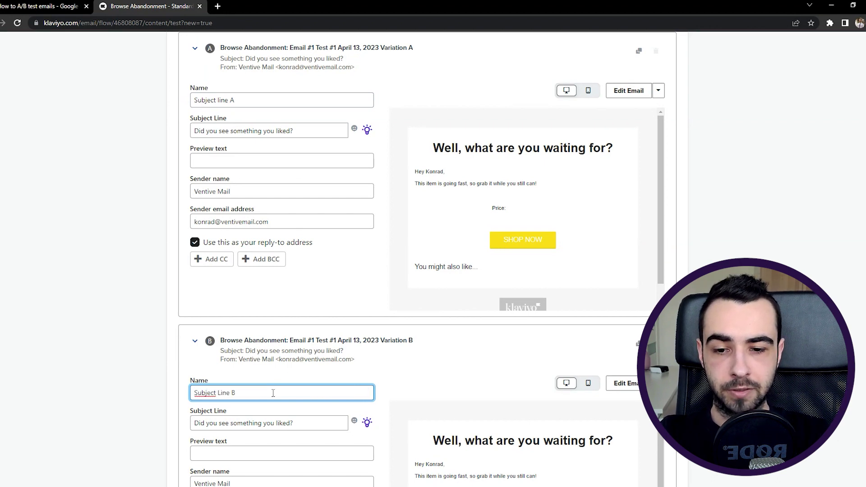
scroll(273, 393, down, 2)
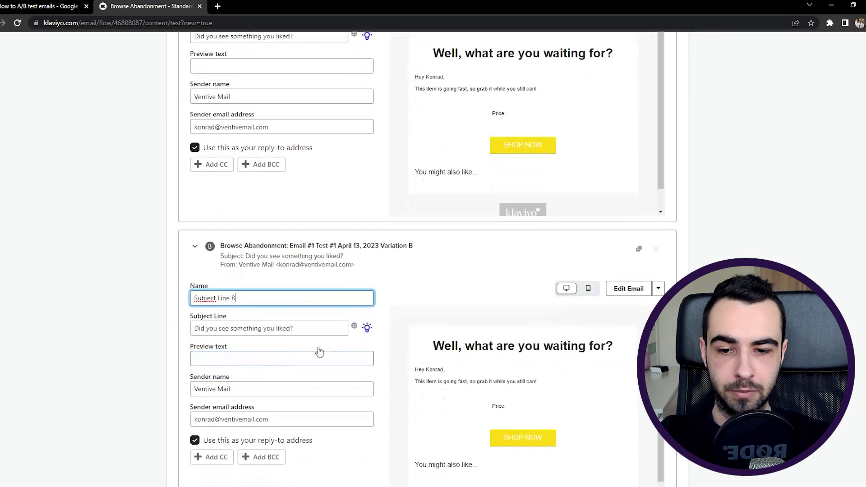
key(Tab)
click(243, 300)
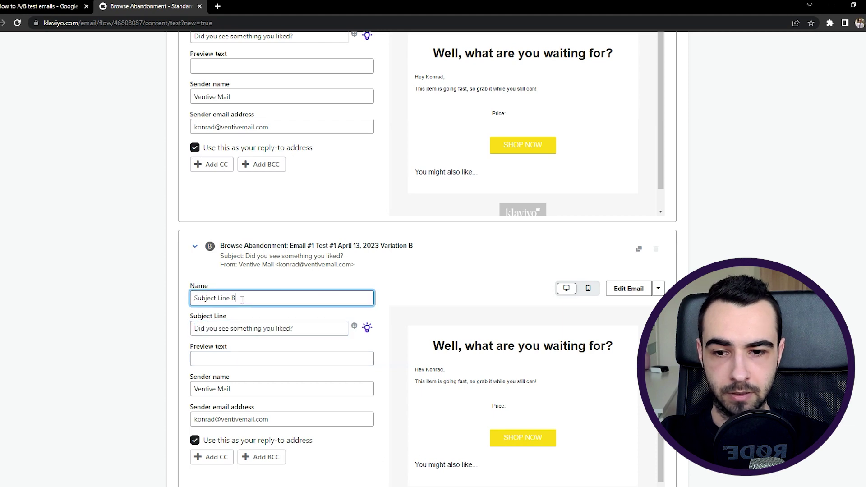
Replace variation B's subject line with "We saw you eyeing our pieces"
click(310, 329)
drag(310, 329, 165, 326)
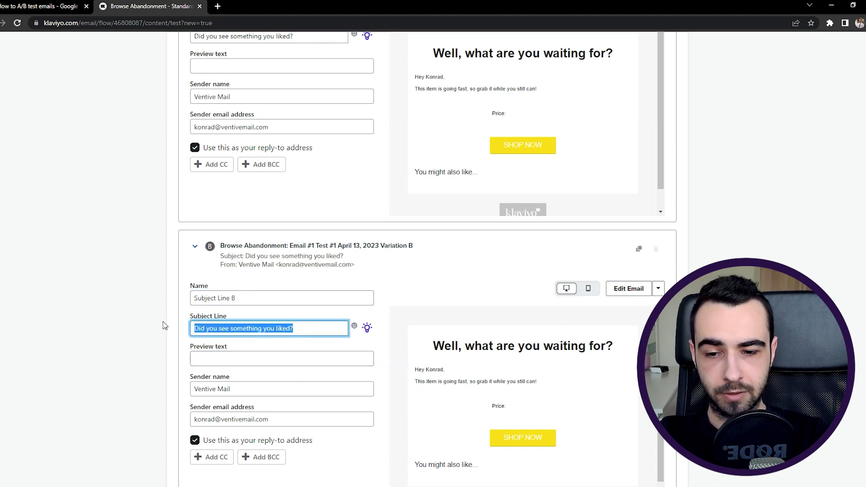
text(We)
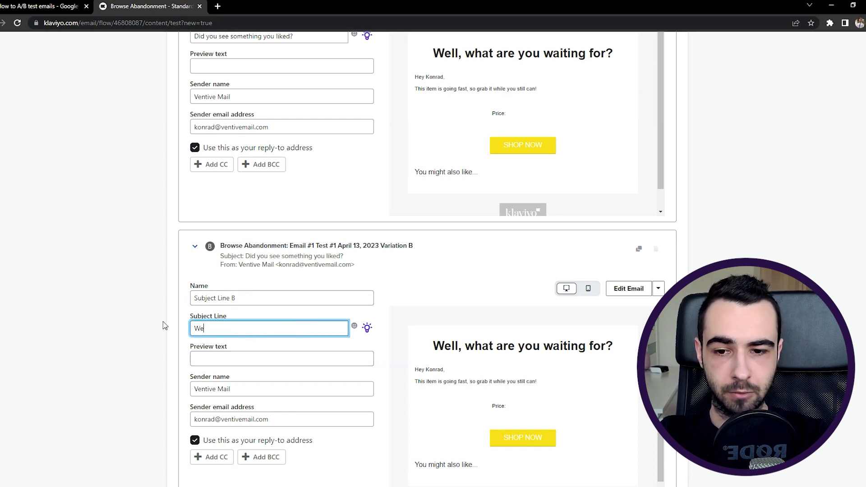
text( saw you eyeing our pieces)
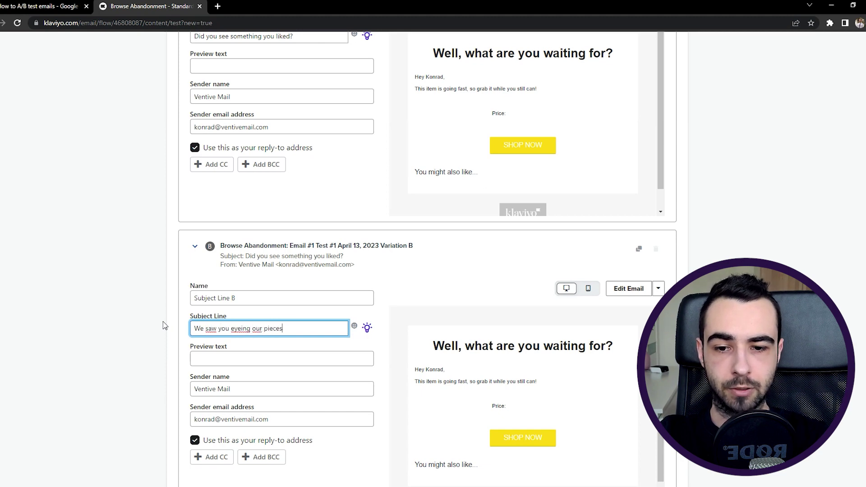
click(164, 326)
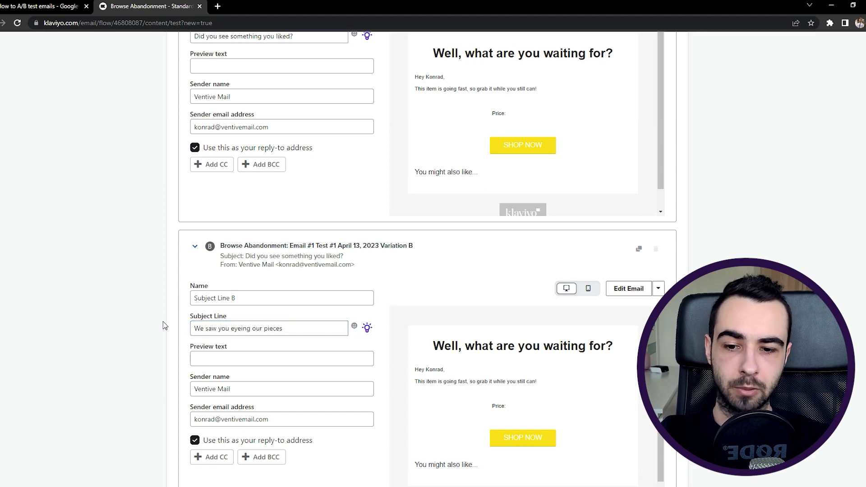
Turn off automatic distribution in the test settings and open the winner selection configuration
scroll(171, 334, down, 5)
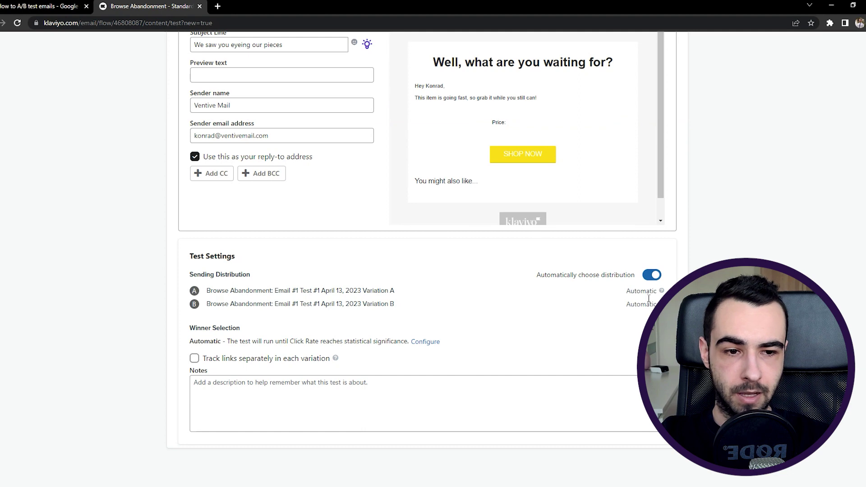
click(655, 278)
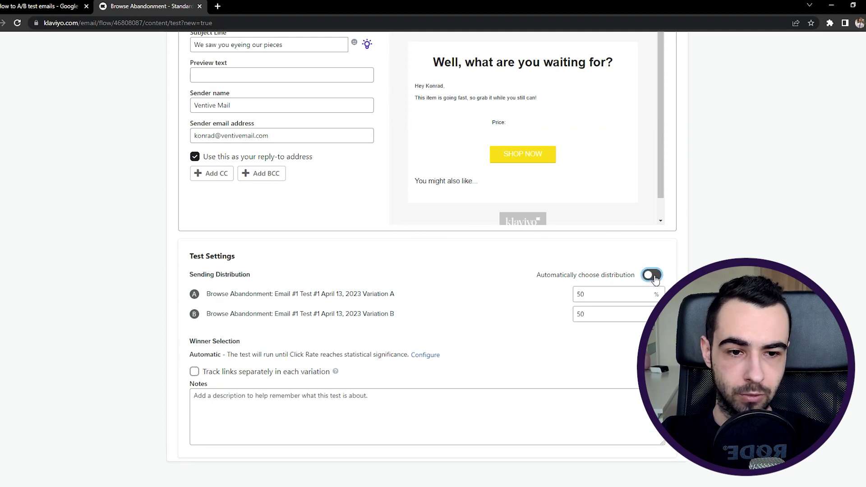
click(426, 355)
Try Open Rate and Click Rate as the winning metric, toggling the option to end the test by statistical significance
click(354, 248)
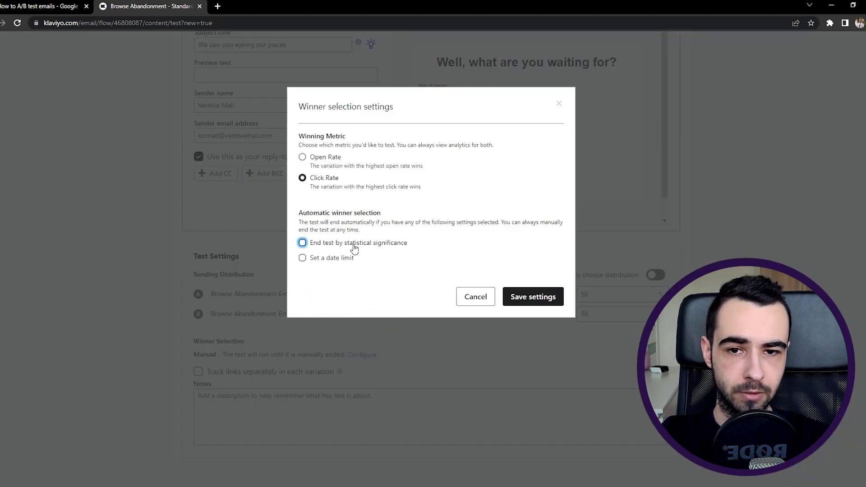
click(328, 157)
click(332, 179)
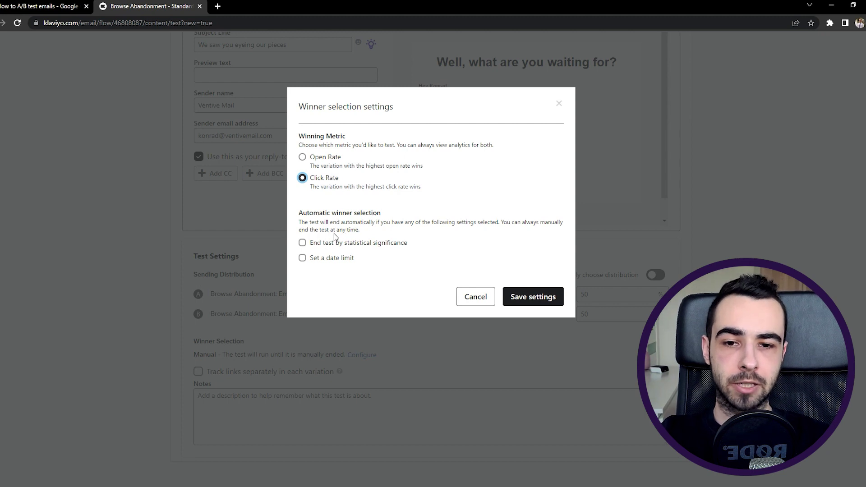
click(329, 158)
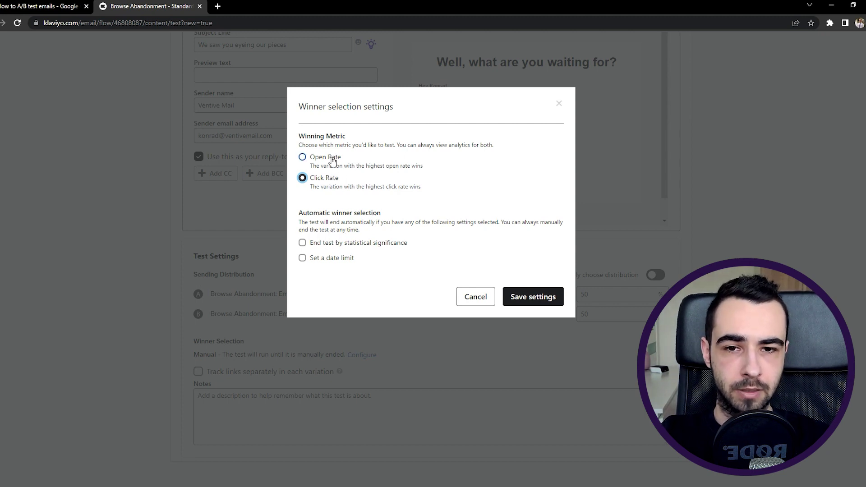
click(333, 179)
click(330, 159)
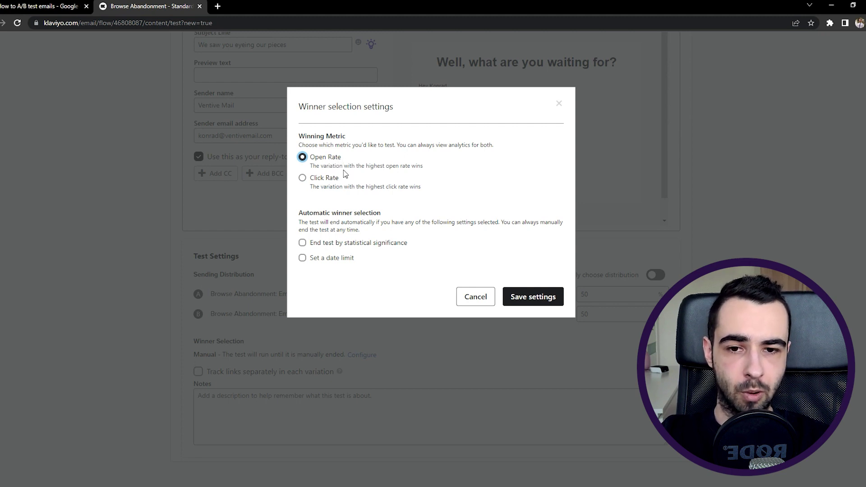
click(363, 248)
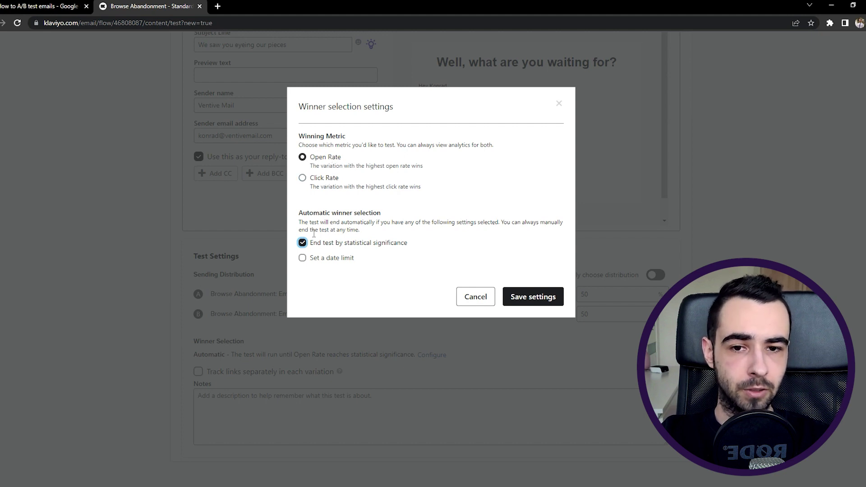
click(326, 181)
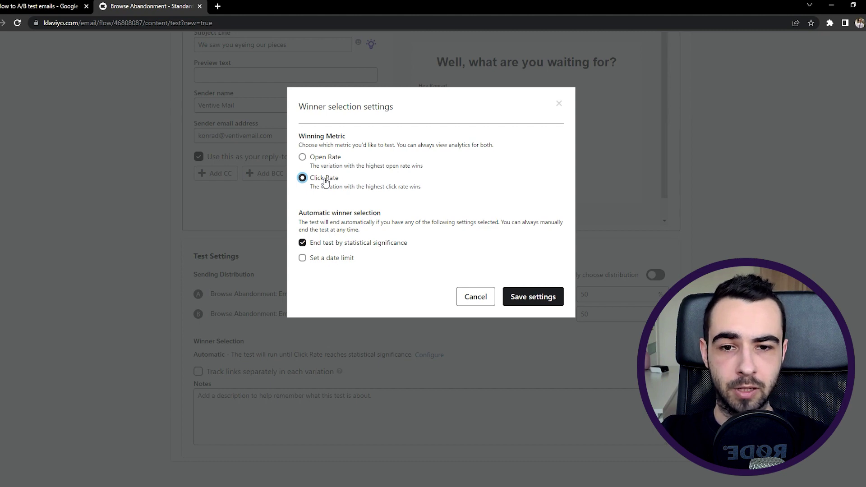
click(390, 205)
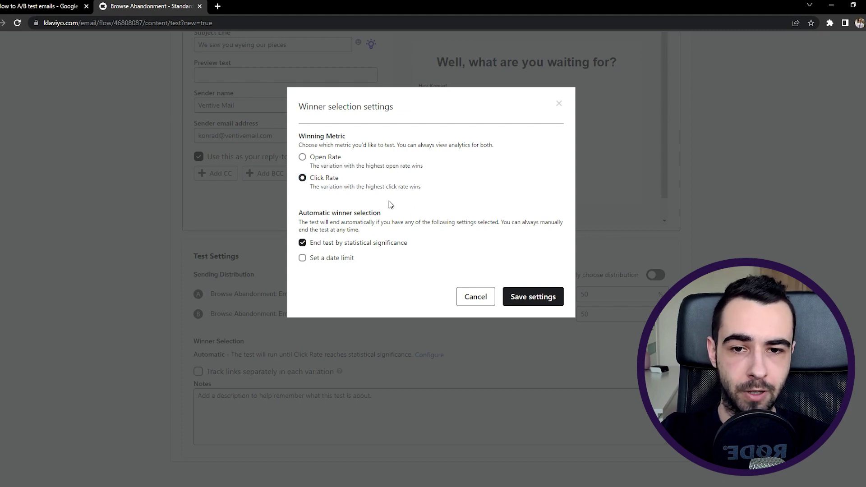
Set the winning metric to Open Rate, disable ending the test by statistical significance, and save the winner selection settings
click(319, 160)
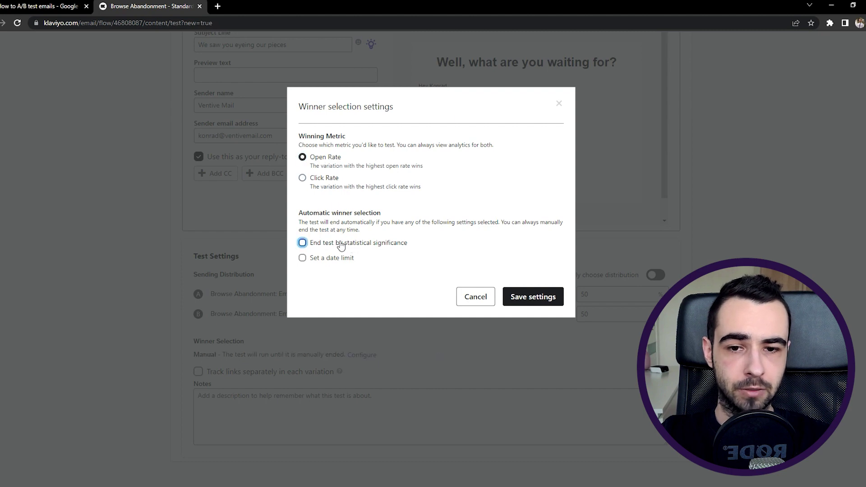
click(341, 244)
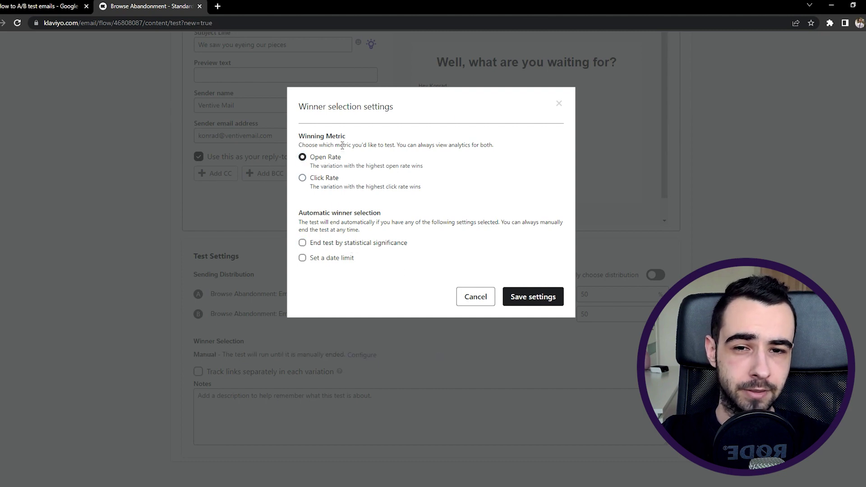
click(545, 299)
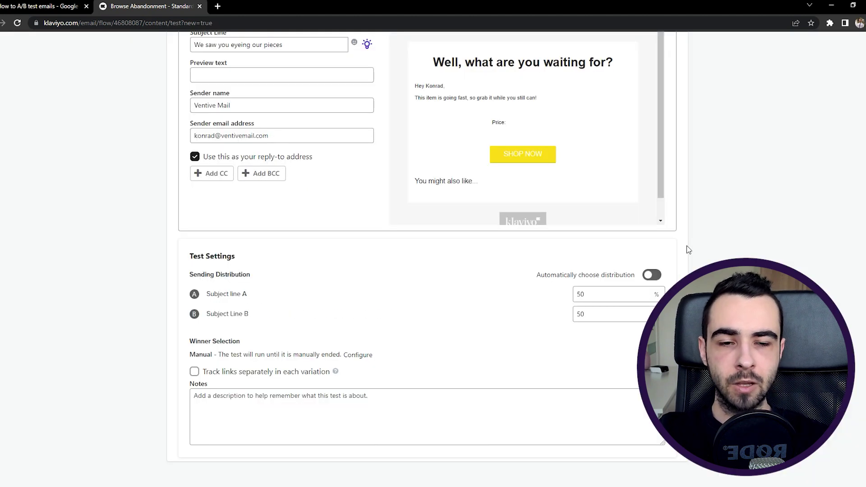
Try the placeholder preview text "rasdfsd" in the Subject Line B variation, and clear the field
scroll(253, 259, up, 3)
scroll(280, 145, up, 2)
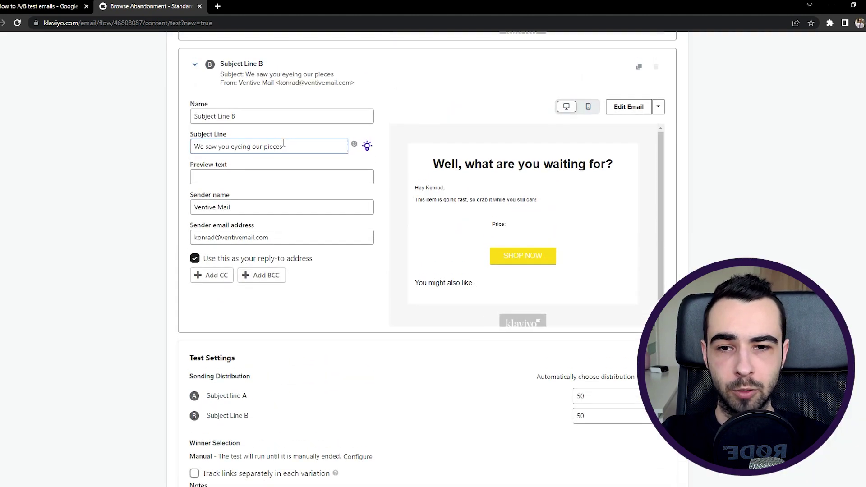
scroll(125, 236, up, 2)
click(215, 312)
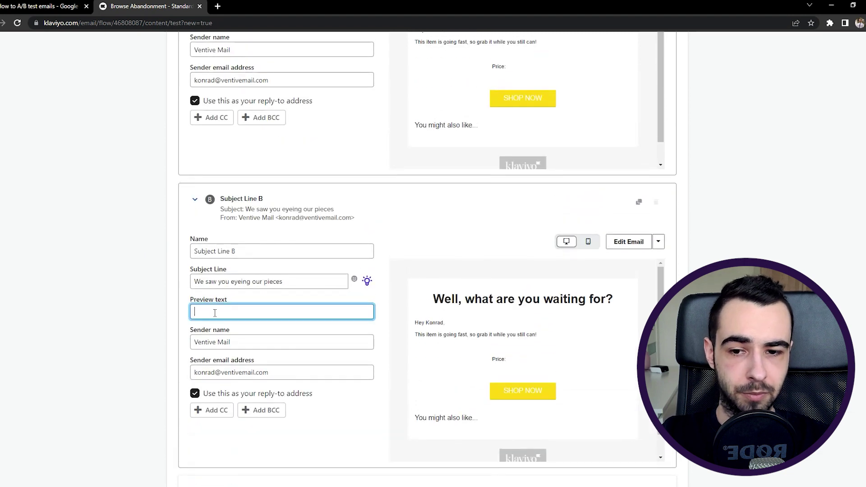
text(rasdfsd)
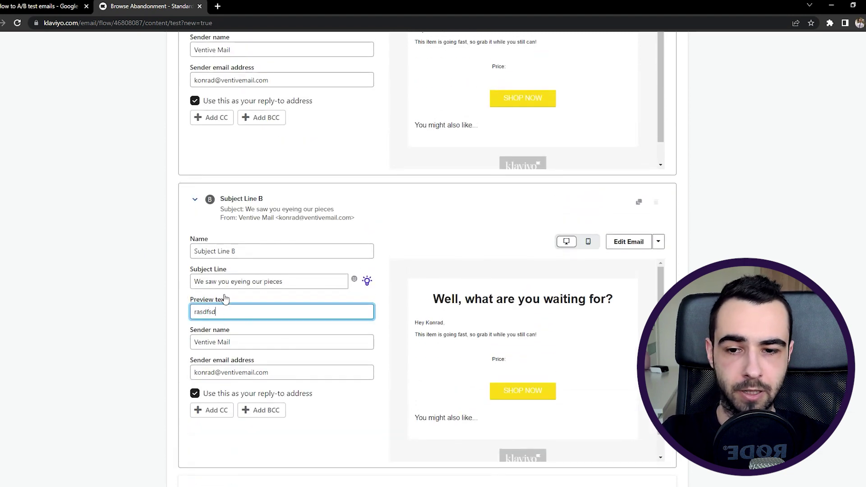
scroll(192, 338, up, 3)
drag(231, 406, 97, 394)
key(BackSpace)
click(96, 367)
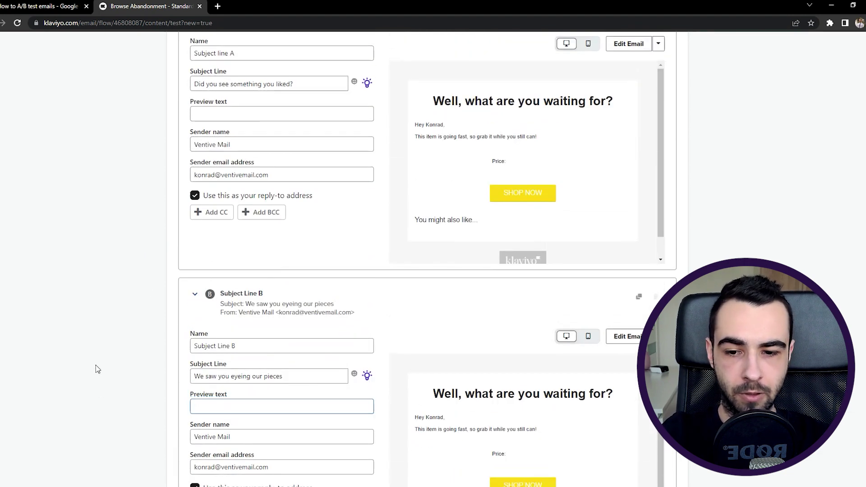
Try "Your Email Agency" as the sender name of the Subject Line B variation
scroll(214, 382, down, 1)
drag(232, 389, 67, 380)
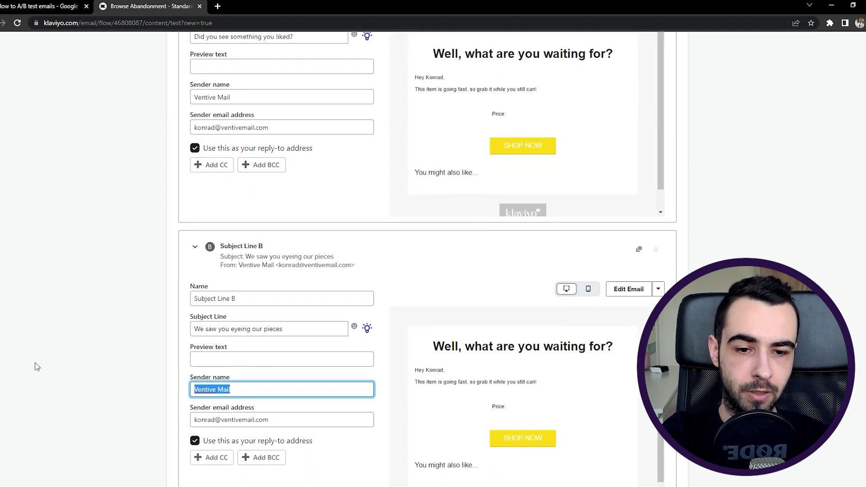
text(Your )
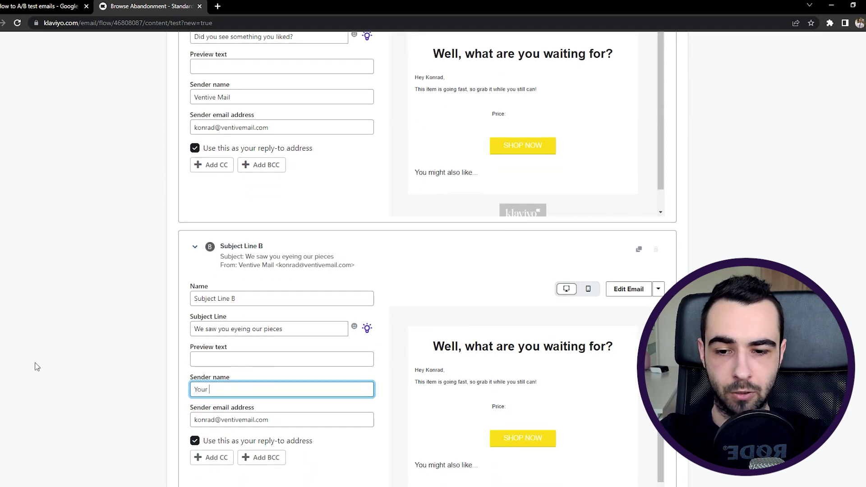
text(Email Agen)
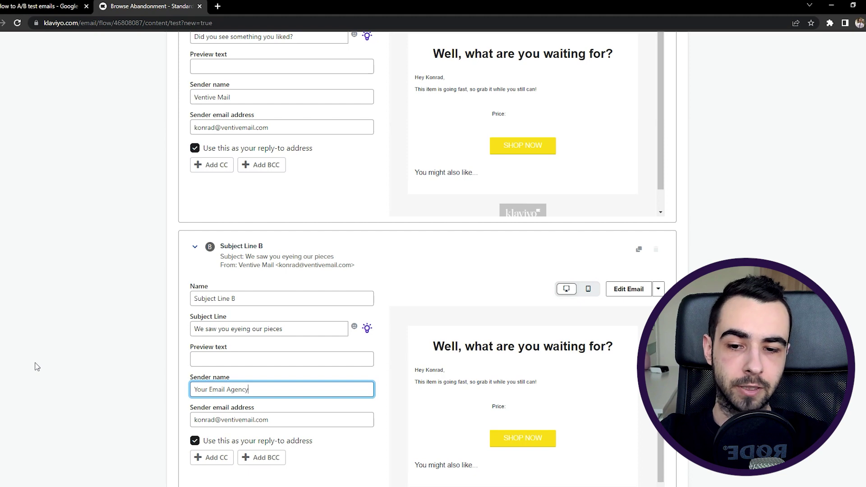
text(cy)
click(37, 364)
scroll(156, 144, up, 1)
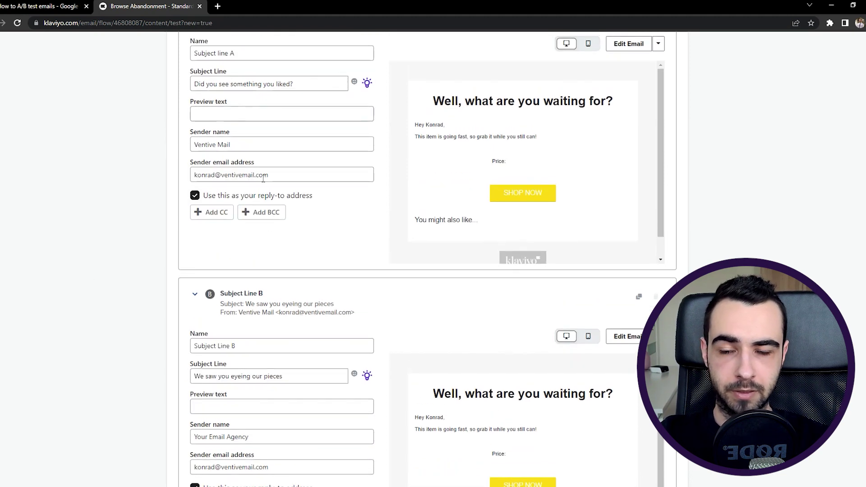
Undo the sender name change in the Subject Line B variation, restoring "Ventive Mail"
scroll(269, 369, down, 2)
triple_click(259, 342)
text(Y)
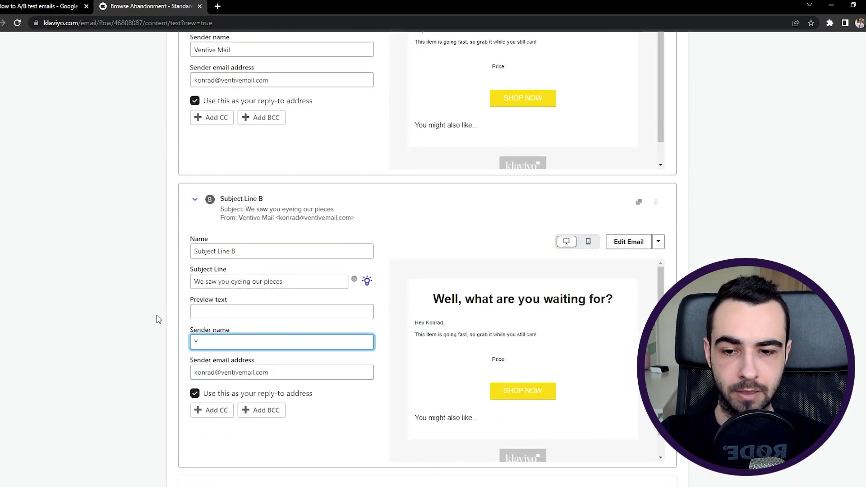
key(ctrl+z)
click(140, 298)
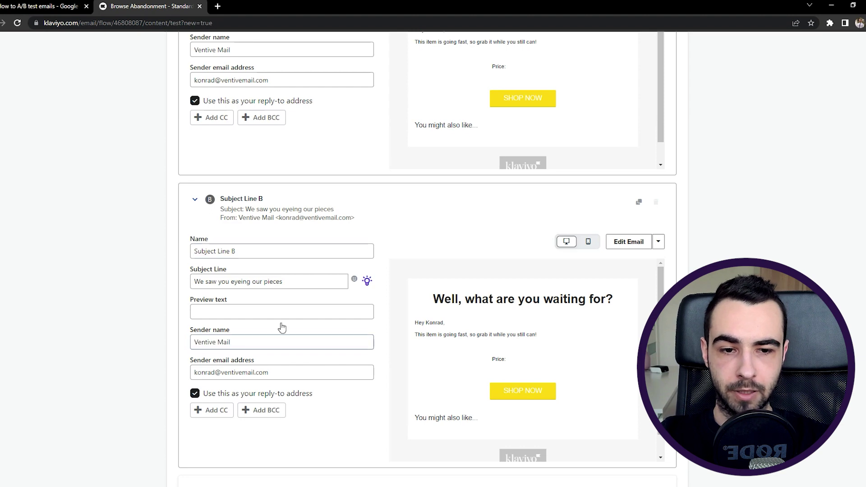
Collapse both subject line variations and publish the Browse Abandonment email A/B test, confirming the prompt to leave the page
scroll(310, 256, down, 1)
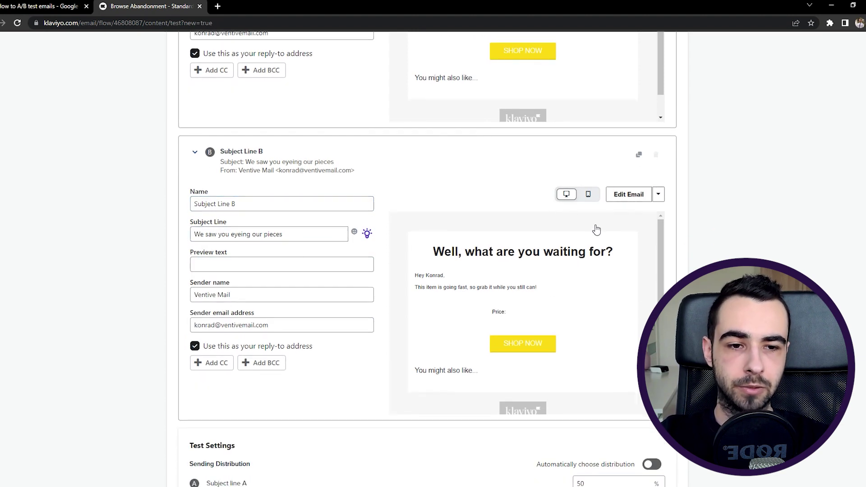
scroll(635, 265, up, 7)
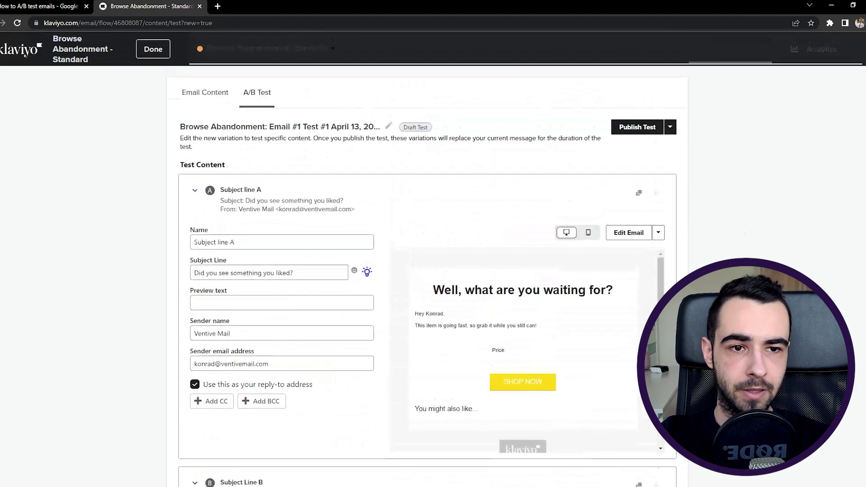
click(480, 216)
click(446, 258)
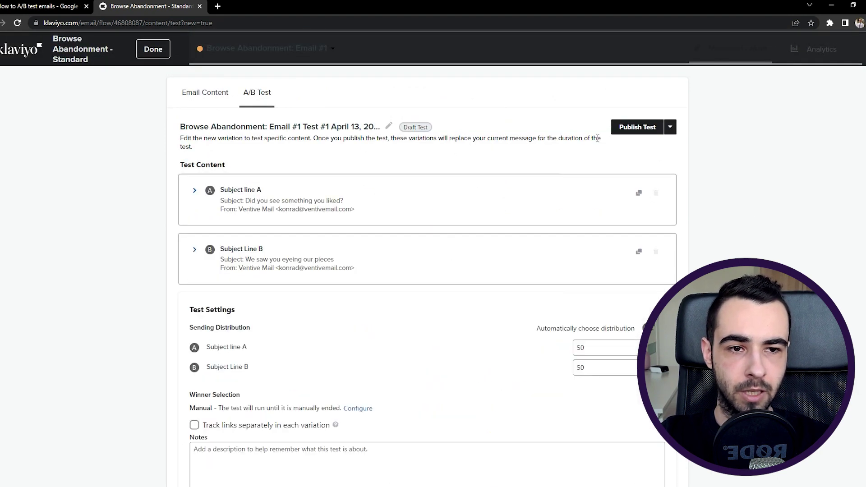
click(639, 126)
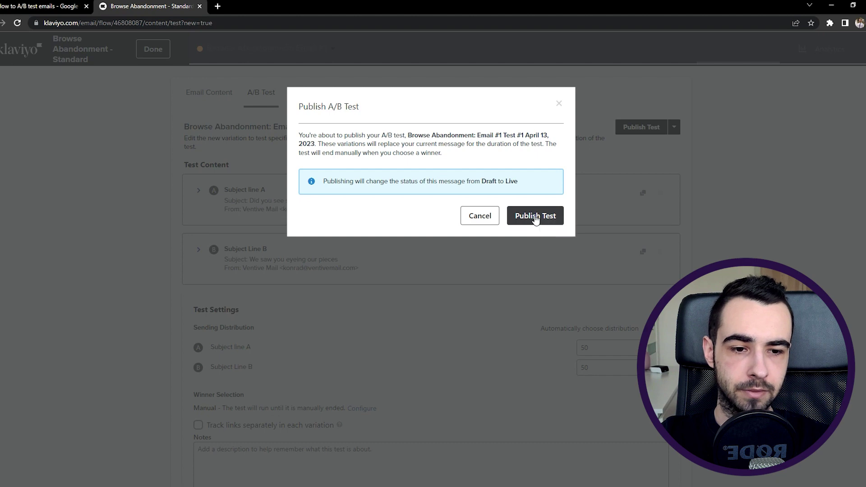
click(536, 217)
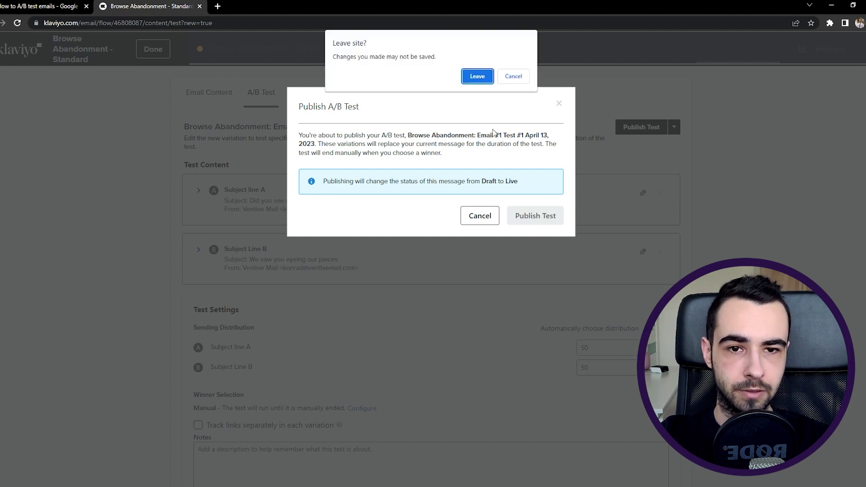
click(482, 80)
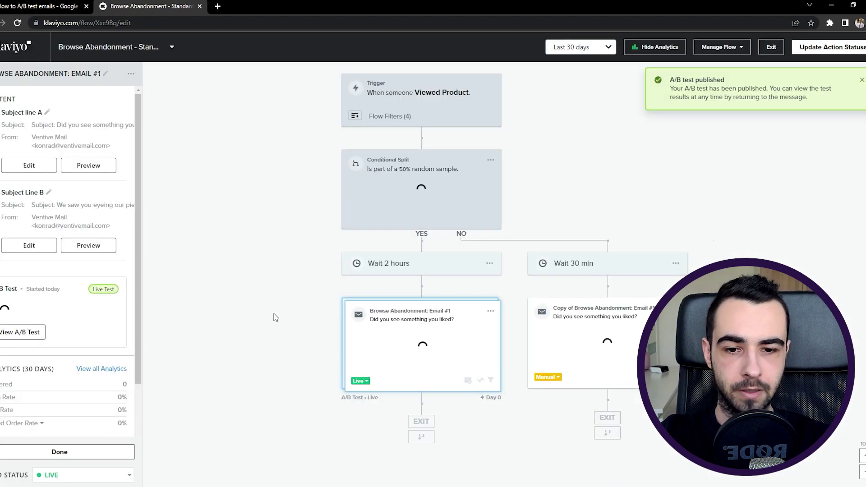
Close the published email's details, leave the Browse Abandonment flow, and open the Campaigns list
click(113, 452)
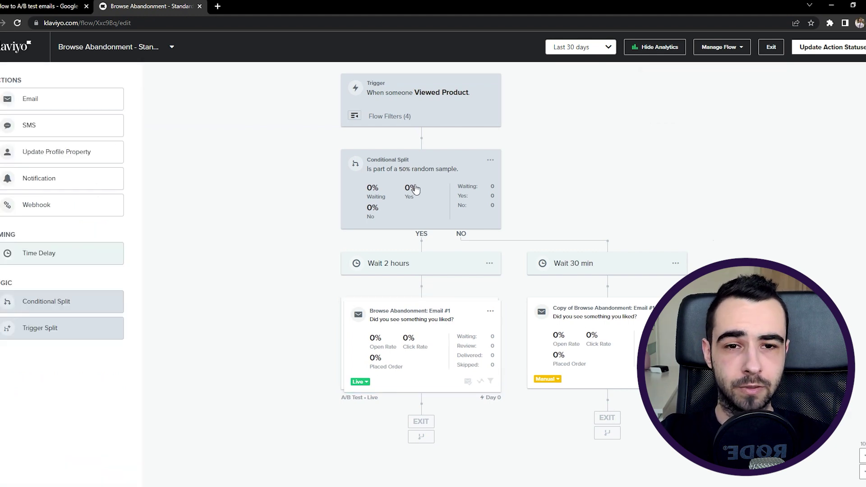
click(19, 50)
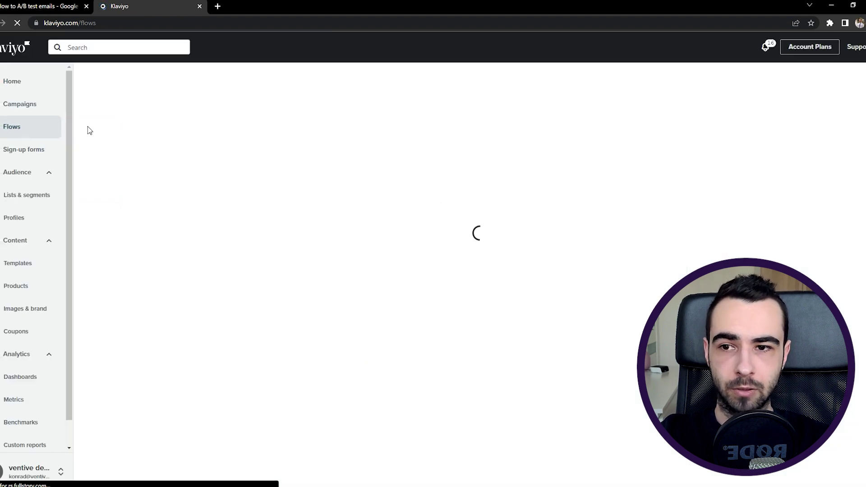
click(22, 113)
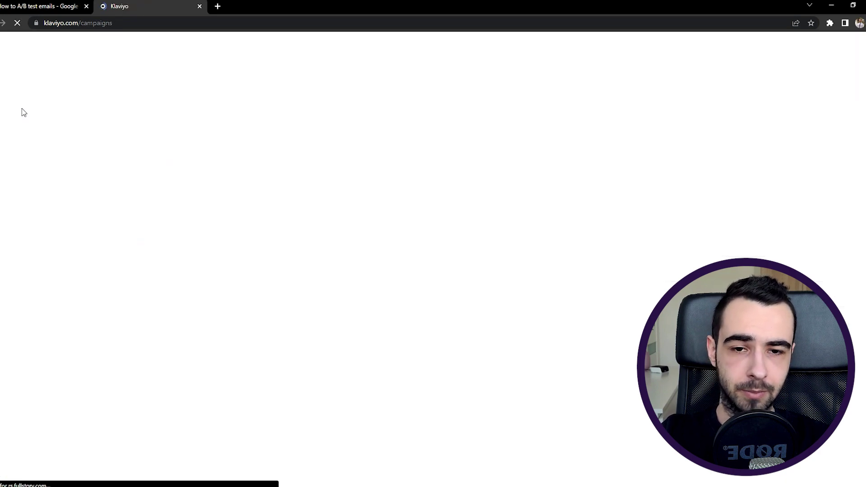
Switch to the "How to A/B test emails" Google Doc, examine the "Sending day and time" item, and return to Klaviyo
click(7, 2)
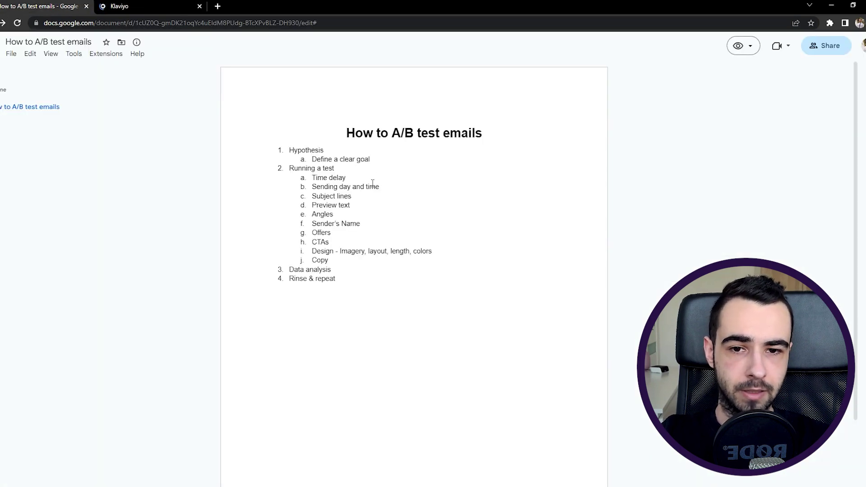
drag(387, 188, 308, 186)
click(307, 186)
click(139, 5)
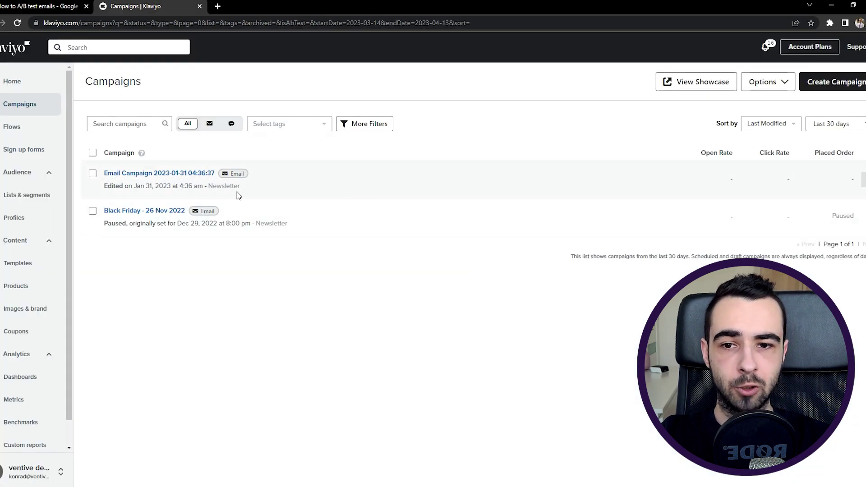
click(174, 175)
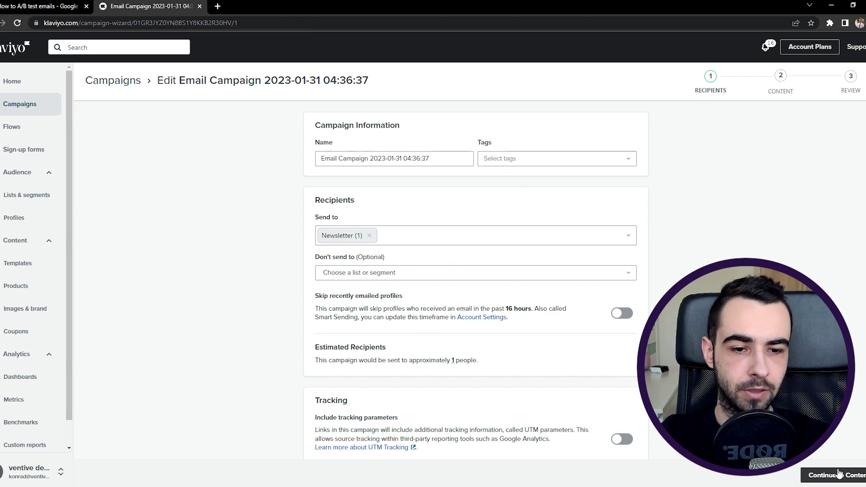
click(840, 474)
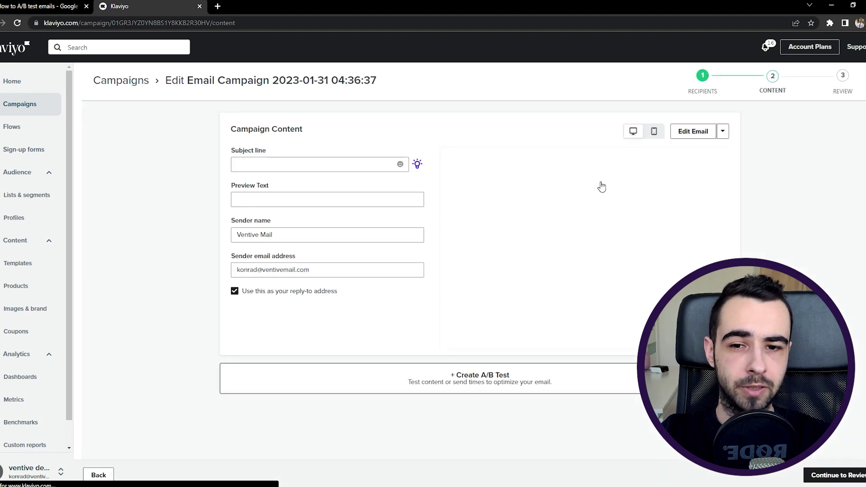
click(702, 135)
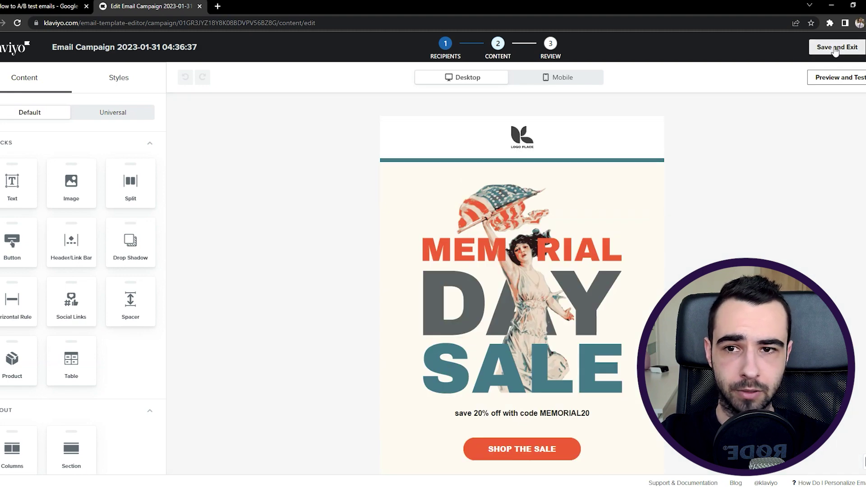
click(835, 48)
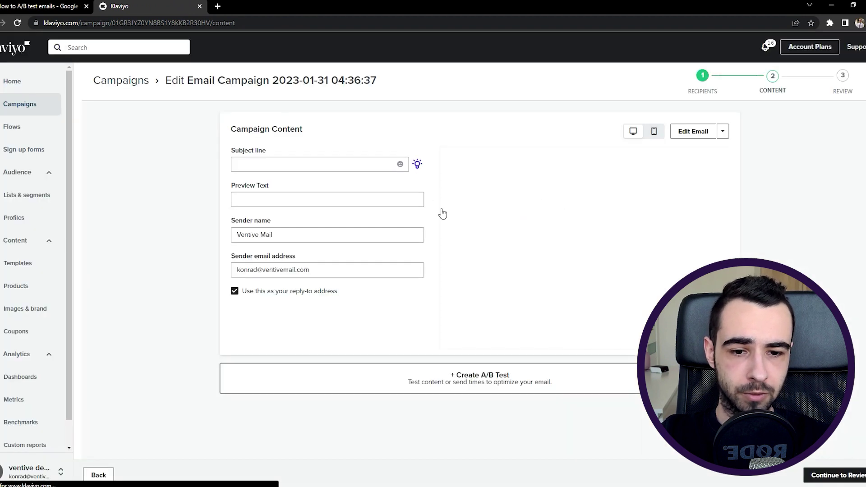
Enter "subject line a" as the campaign's subject line and create an A/B test for it
click(415, 387)
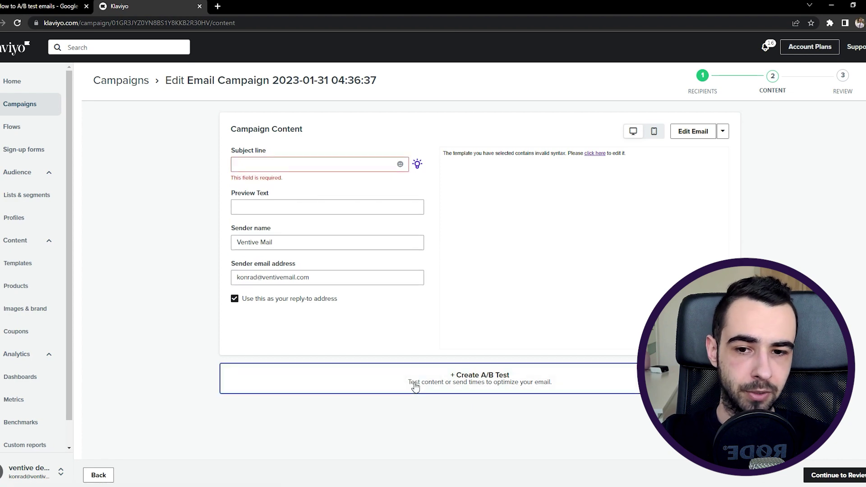
click(336, 158)
text(s)
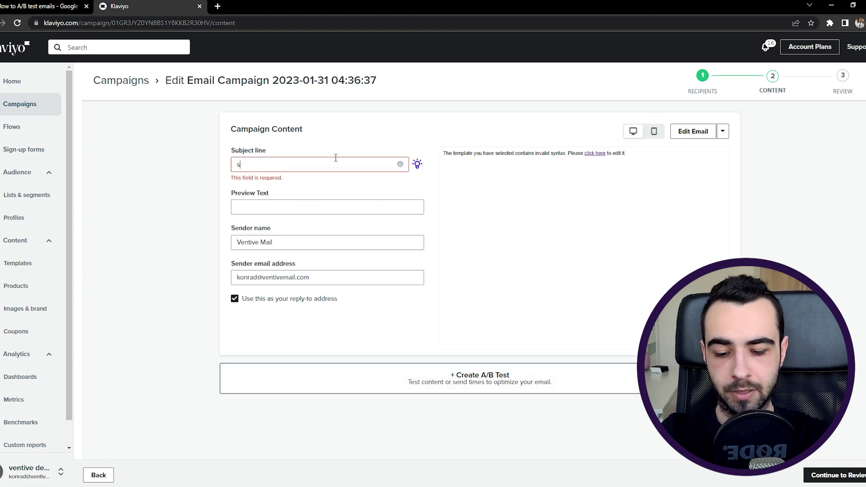
text(ubject line a)
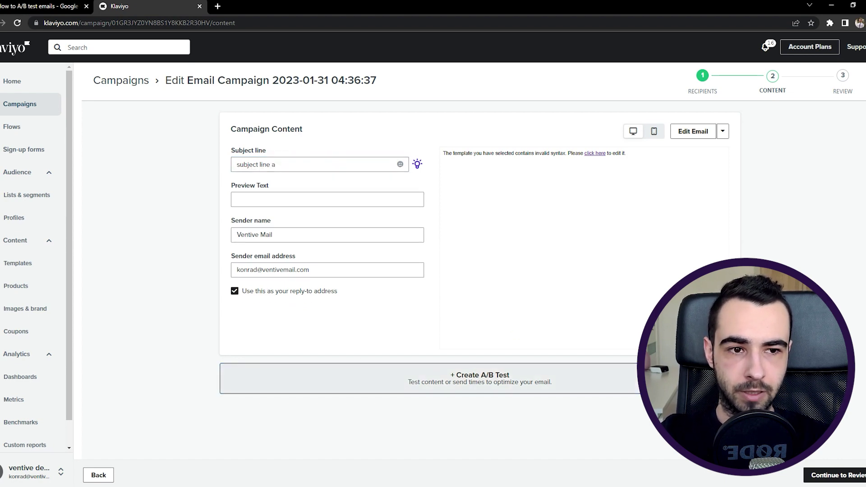
click(480, 378)
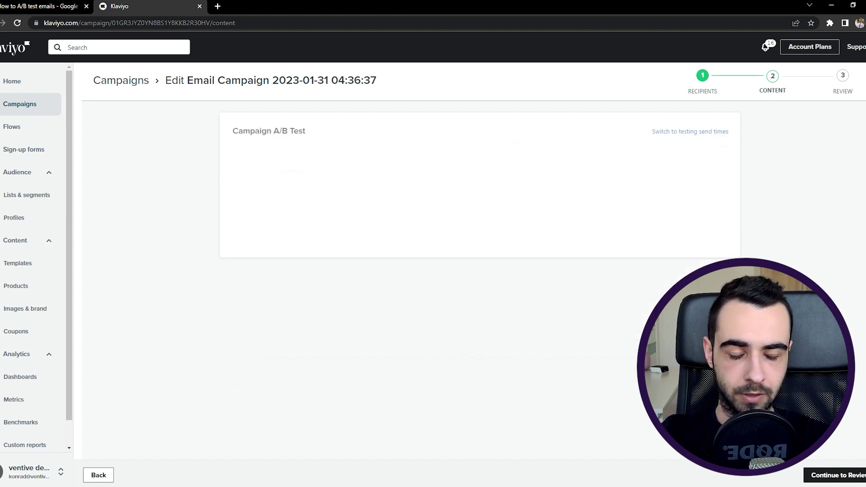
Set the campaign test's winning metric to Open Rate and check the explanation of Test Size
scroll(297, 298, down, 1)
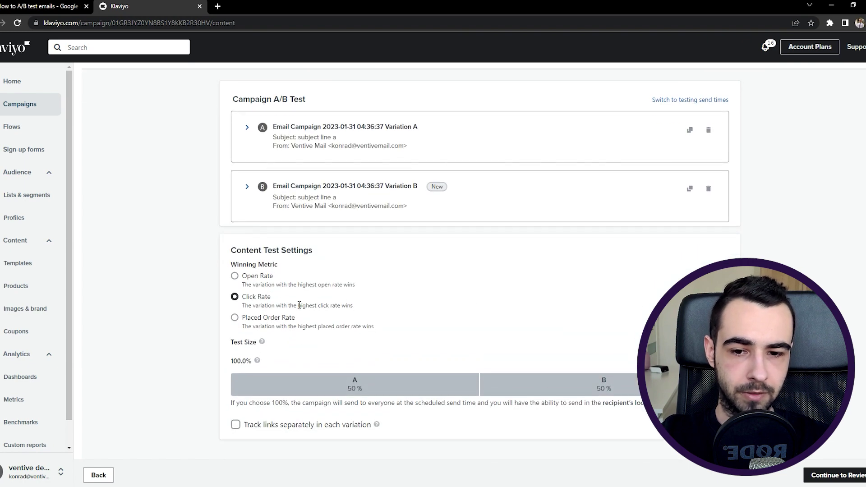
click(244, 278)
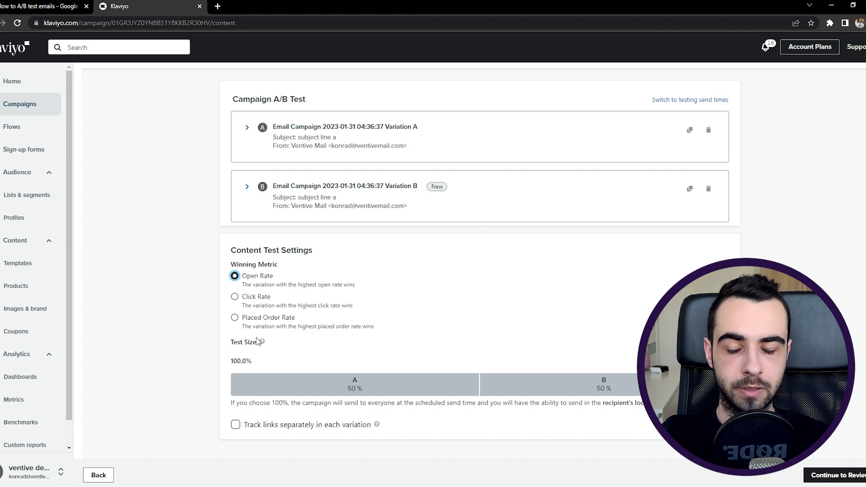
drag(230, 345, 258, 344)
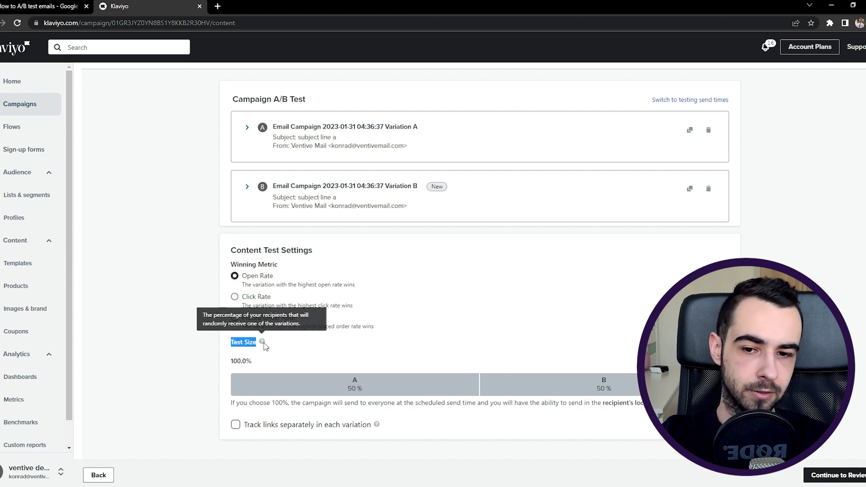
click(164, 338)
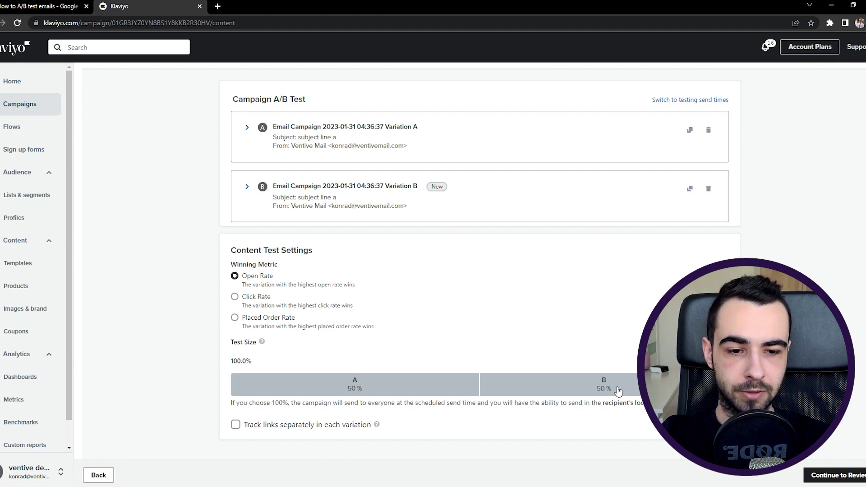
Try a 50% test size, view the test duration's hour options, and return the test size to 100%
drag(618, 391, 479, 391)
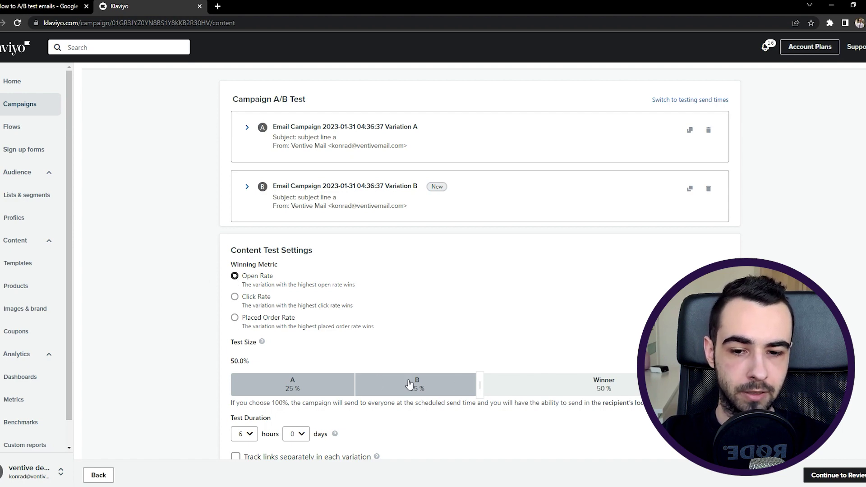
scroll(388, 383, down, 1)
click(251, 403)
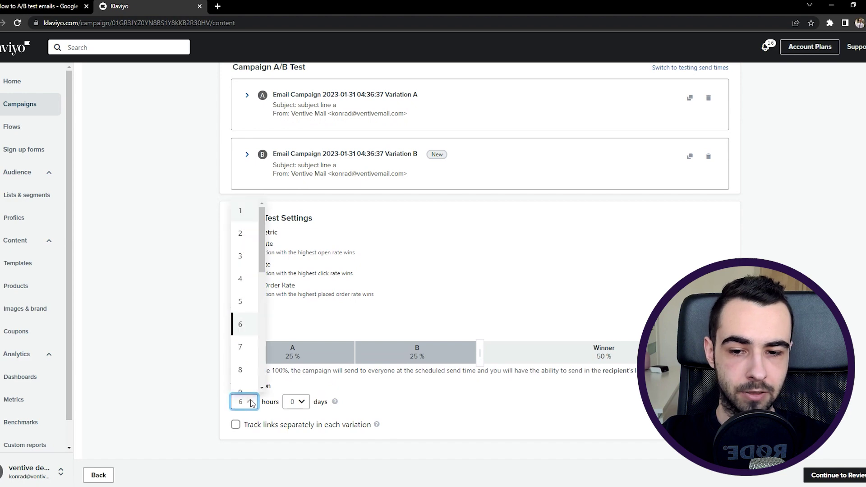
click(251, 402)
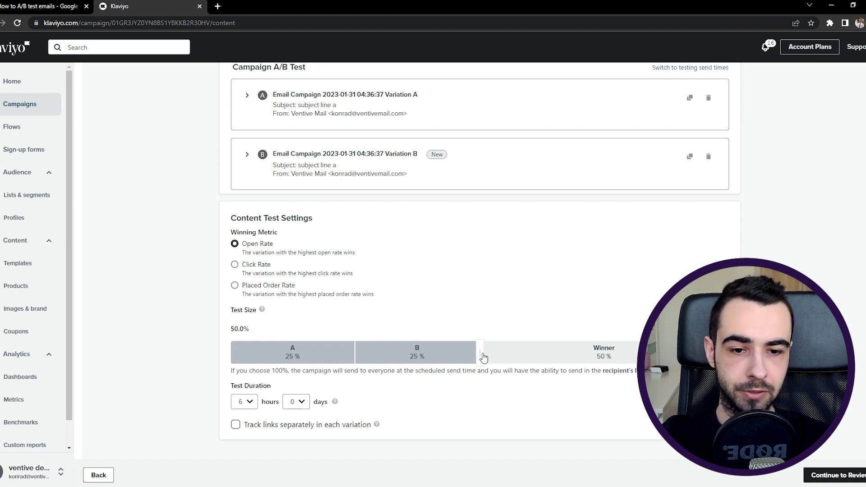
drag(482, 357, 727, 360)
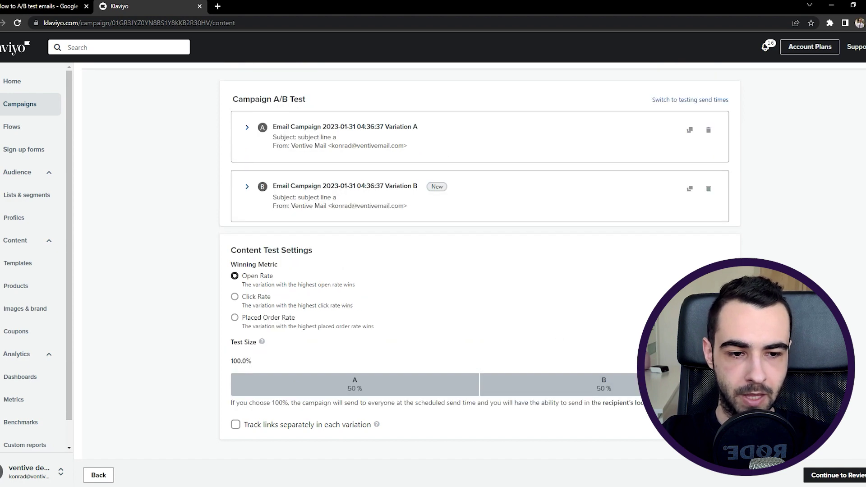
Review the content details of Variation B and Variation A in the campaign A/B test, collapsing both again
scroll(626, 328, up, 1)
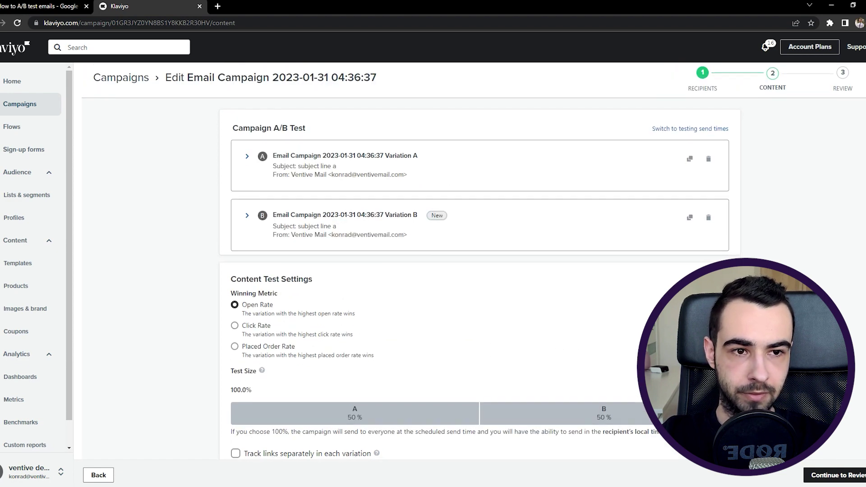
click(396, 220)
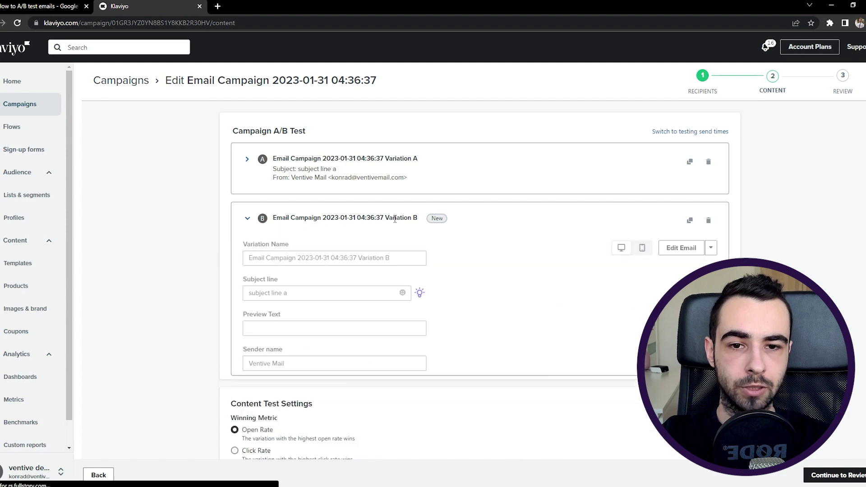
click(383, 167)
click(358, 425)
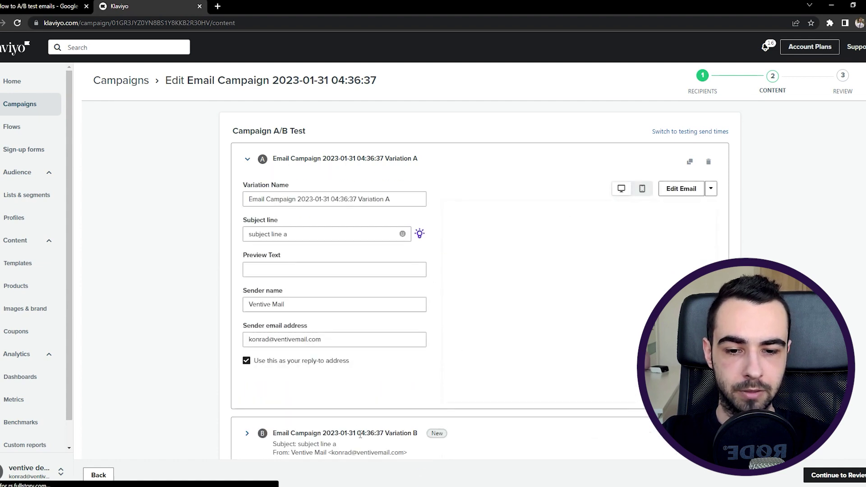
click(384, 159)
click(328, 221)
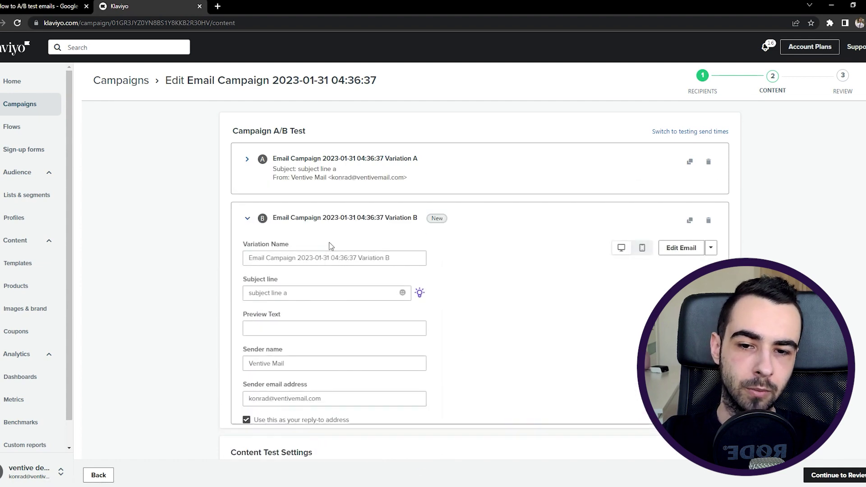
click(310, 220)
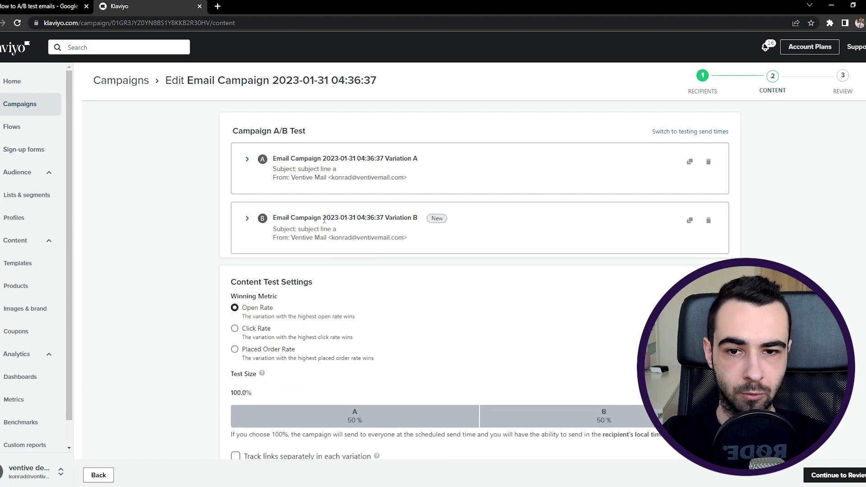
Switch the campaign A/B test to testing send times and set Variation A to Apr 14, 2023 at 4:30 pm
click(685, 133)
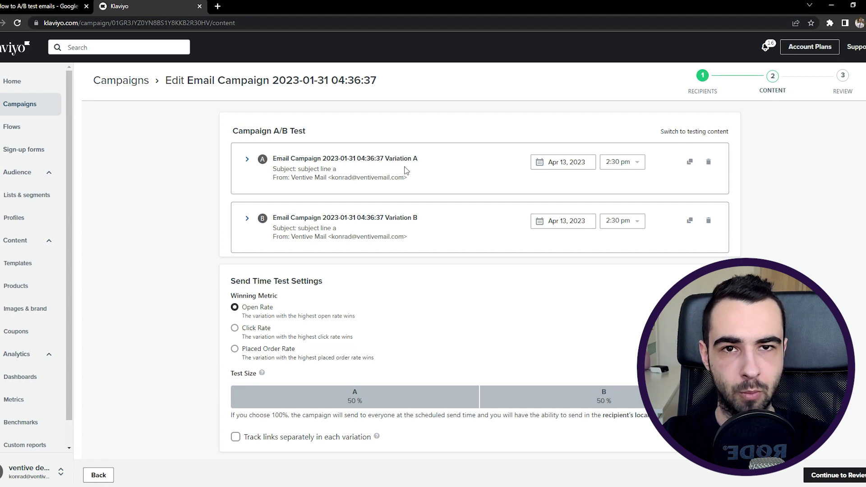
click(629, 165)
click(578, 160)
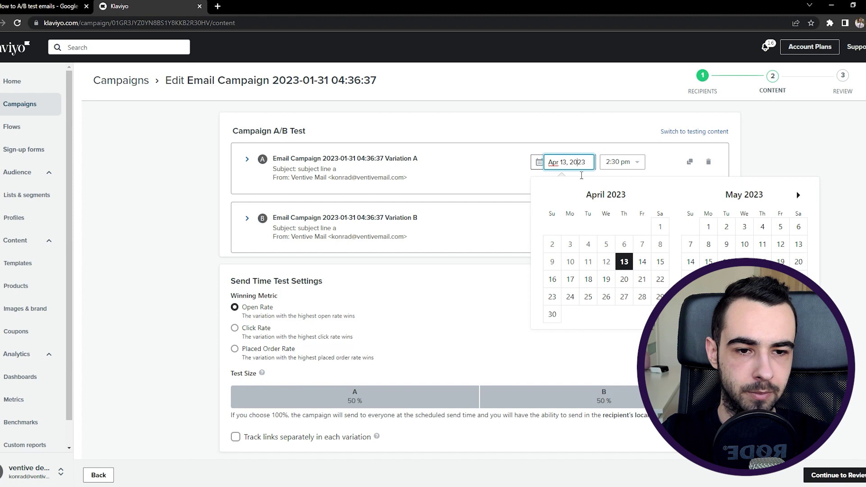
click(644, 267)
click(616, 164)
scroll(618, 279, down, 5)
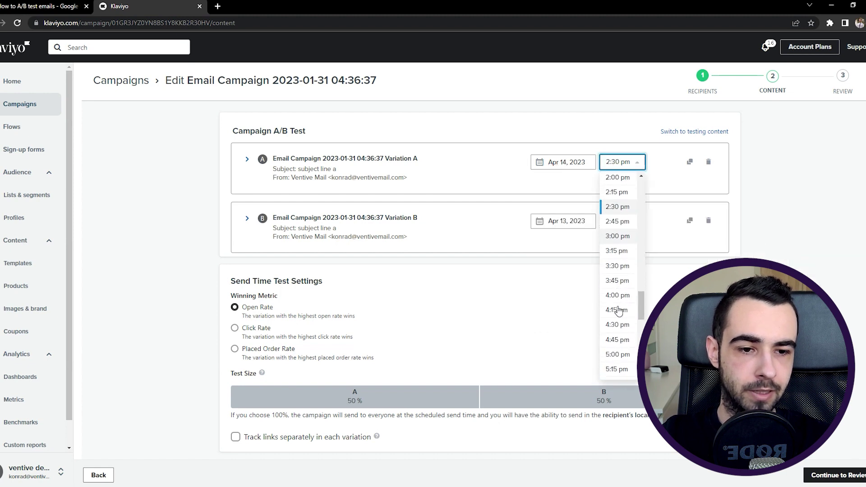
click(616, 301)
Set Variation B's send date and time to Apr 16, 2023 at 4:30 pm
click(574, 231)
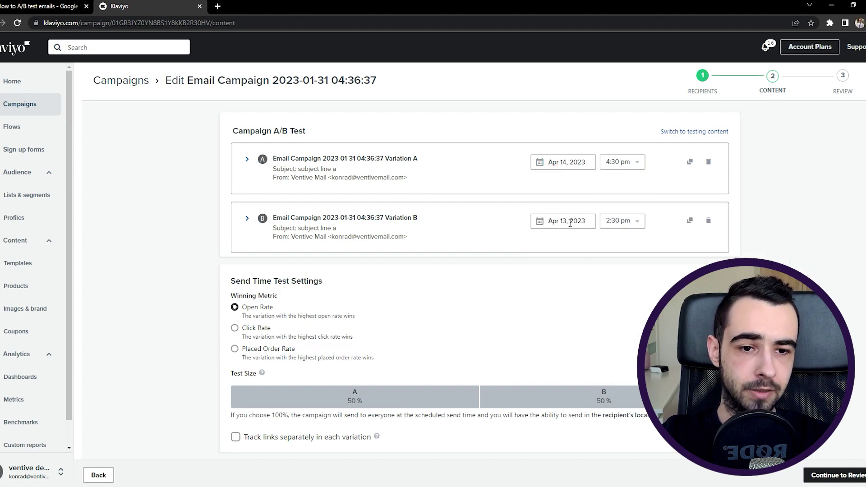
click(570, 223)
click(559, 343)
click(619, 221)
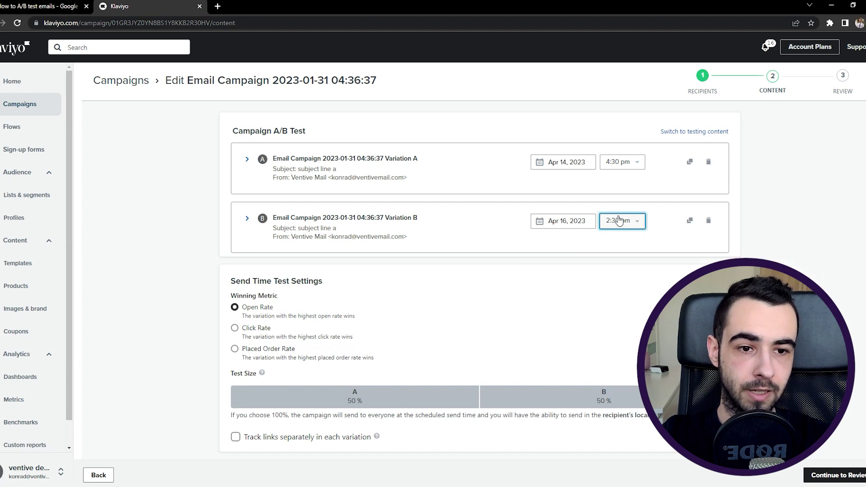
scroll(622, 387, down, 3)
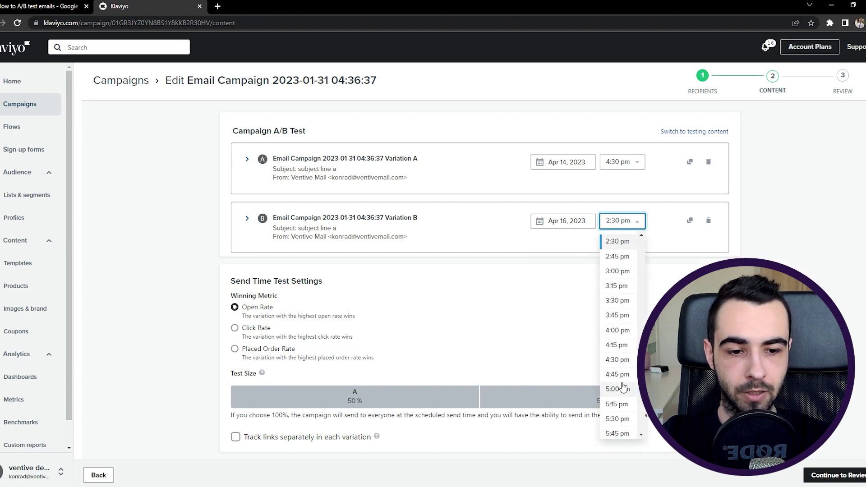
click(618, 360)
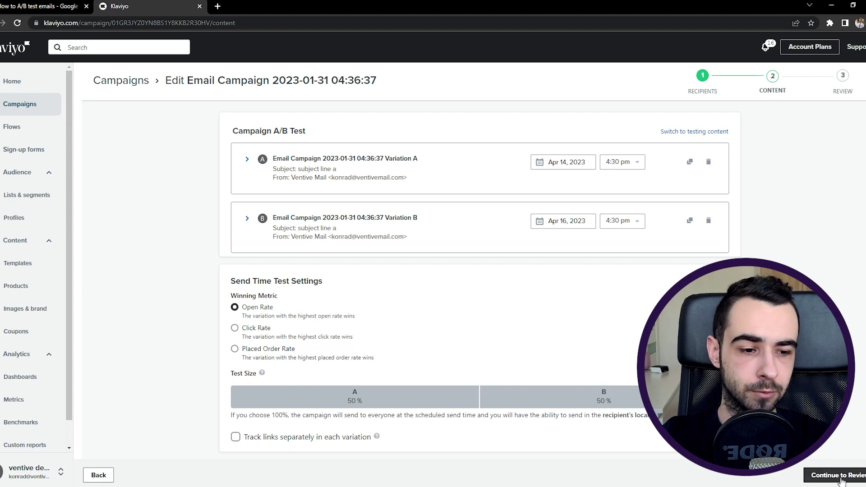
Continue the campaign to its review stage and switch to the "How to A/B test emails" document in Google Docs
click(839, 476)
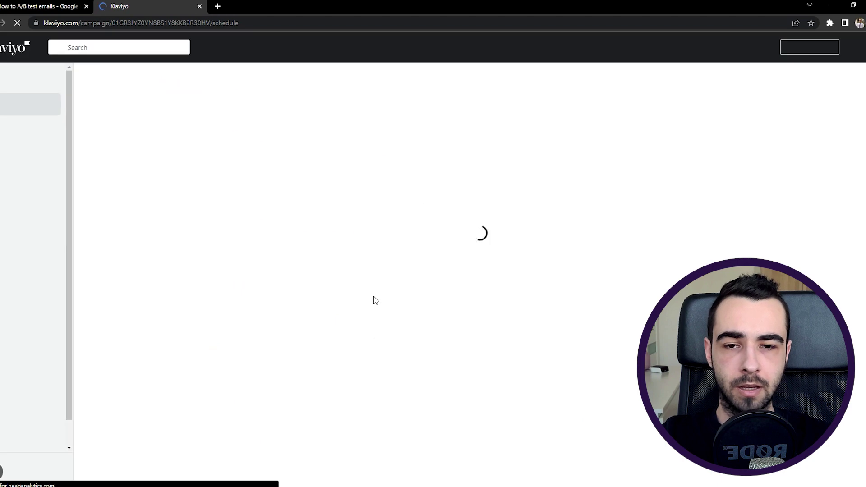
click(50, 8)
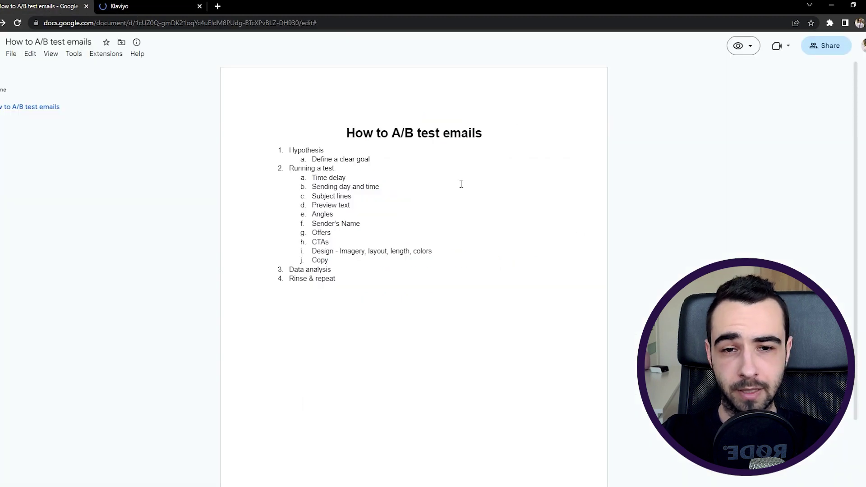